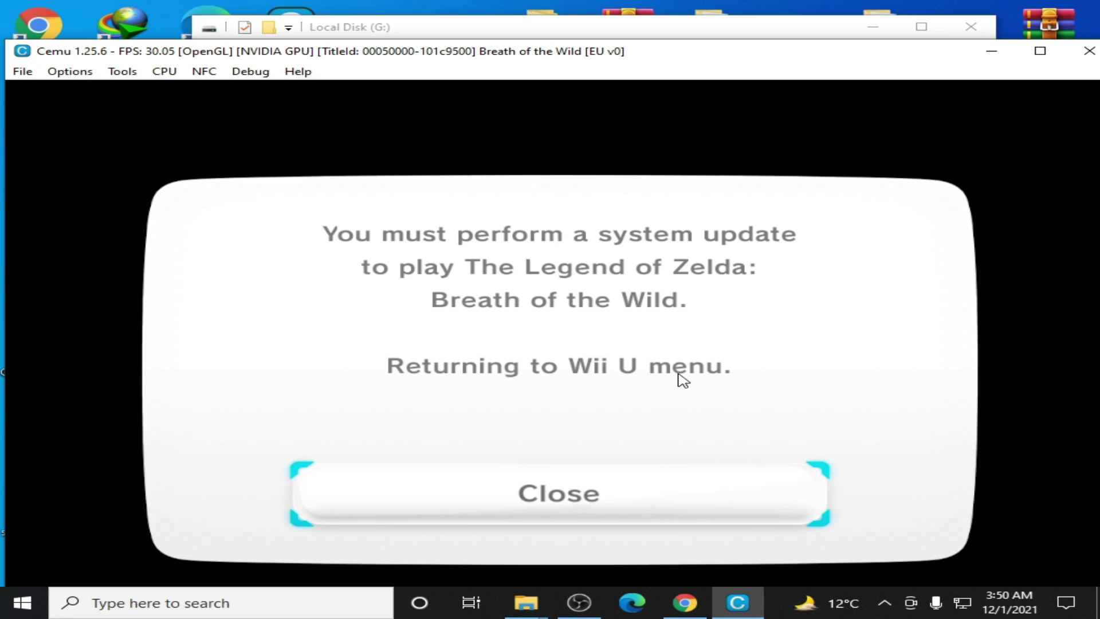
Step: Dismiss Breath of the Wild's system-update warning and exit Cemu
click(578, 454)
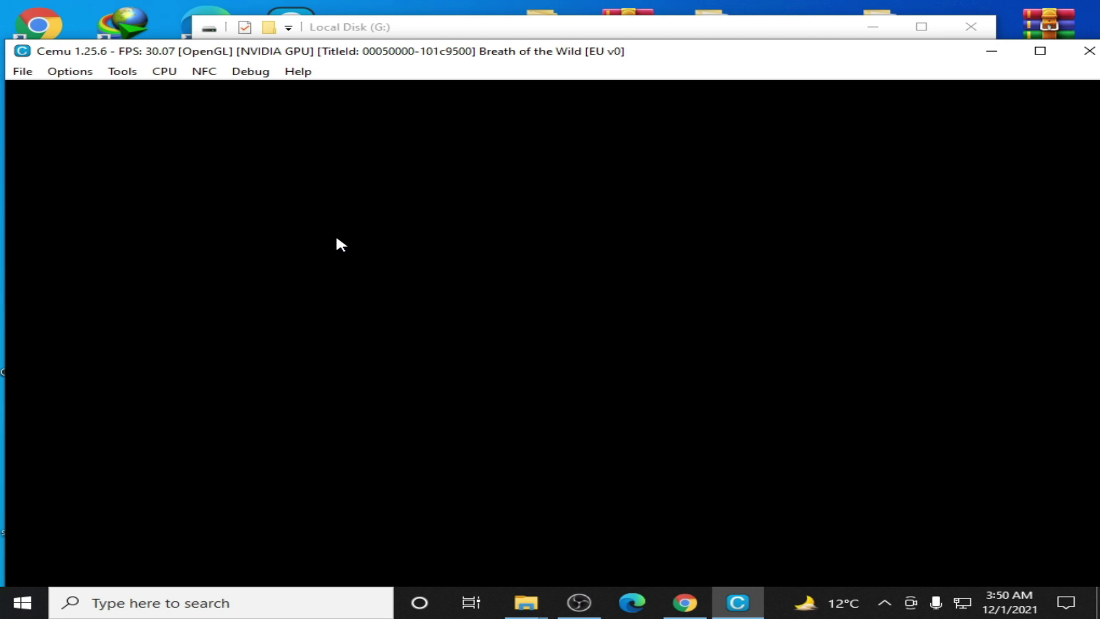
click(1090, 51)
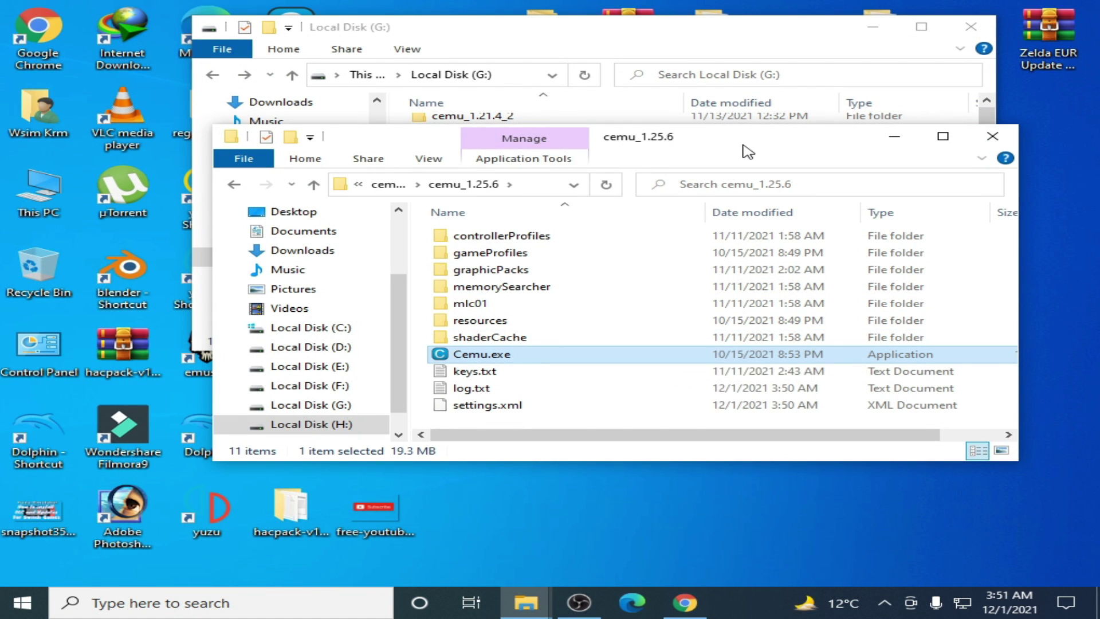
Step: Open the Breath of the Wild (EUR) folder on G:, check its properties, and enter Main Game
drag(745, 150, 812, 326)
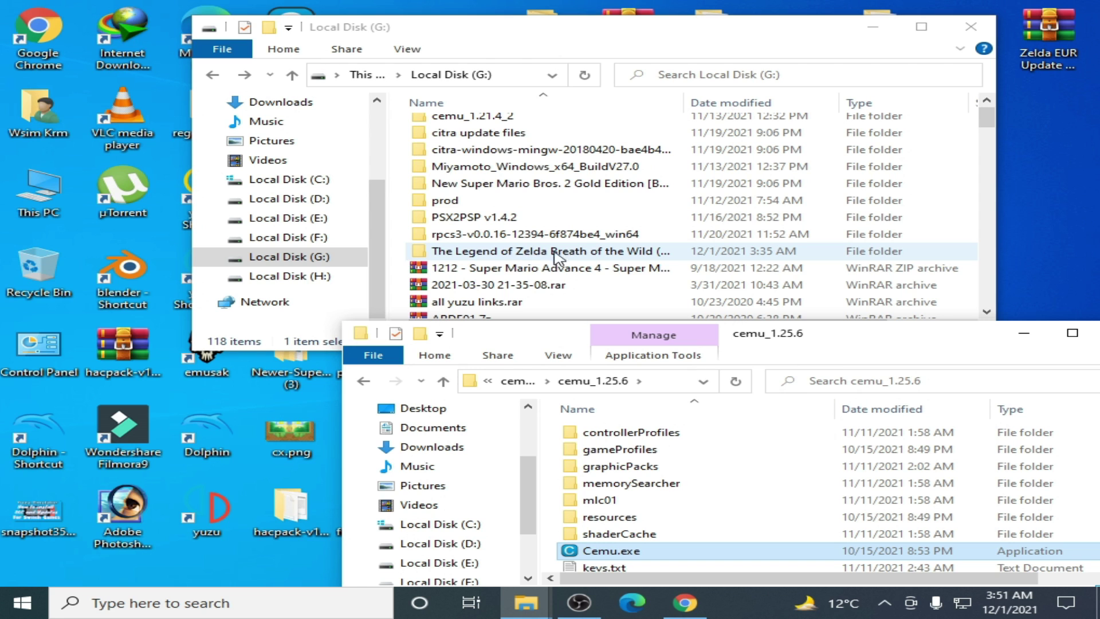
double_click(584, 255)
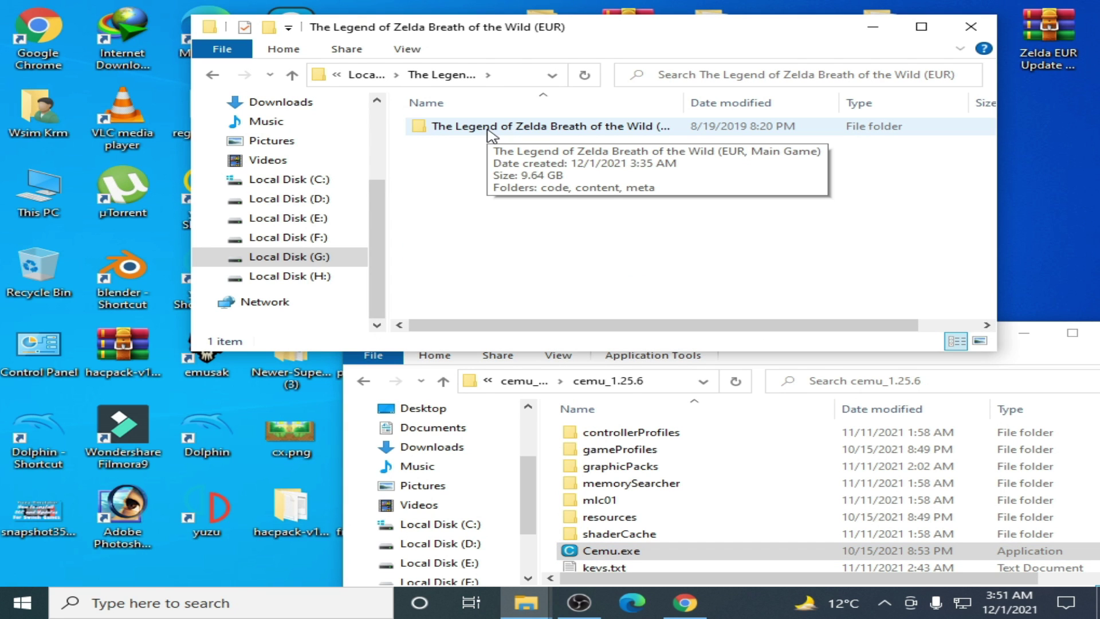
right_click(524, 127)
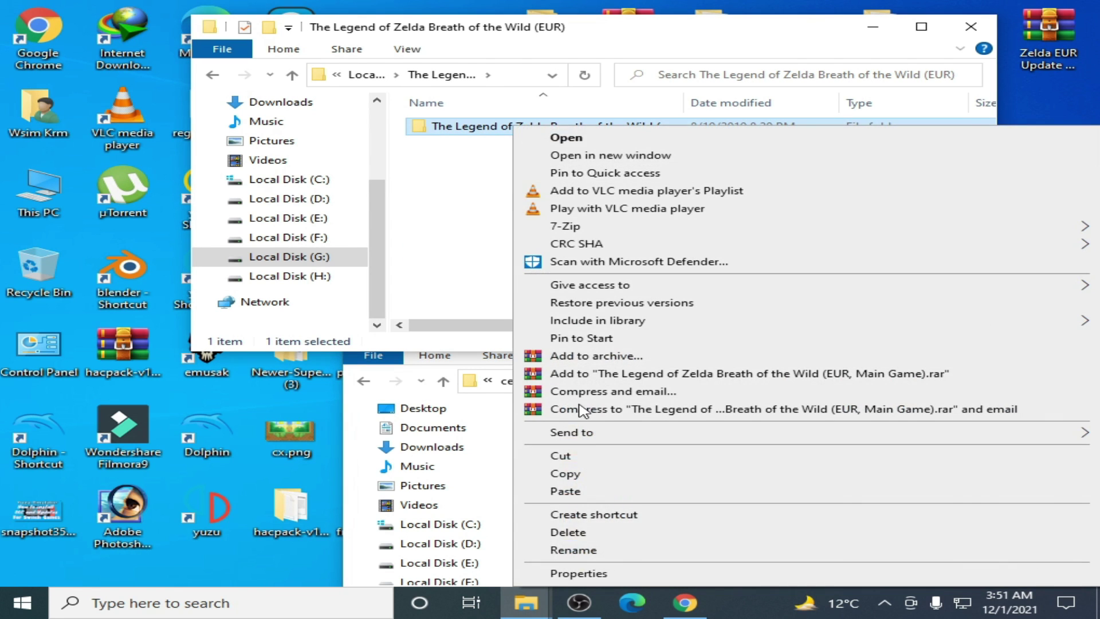
click(595, 580)
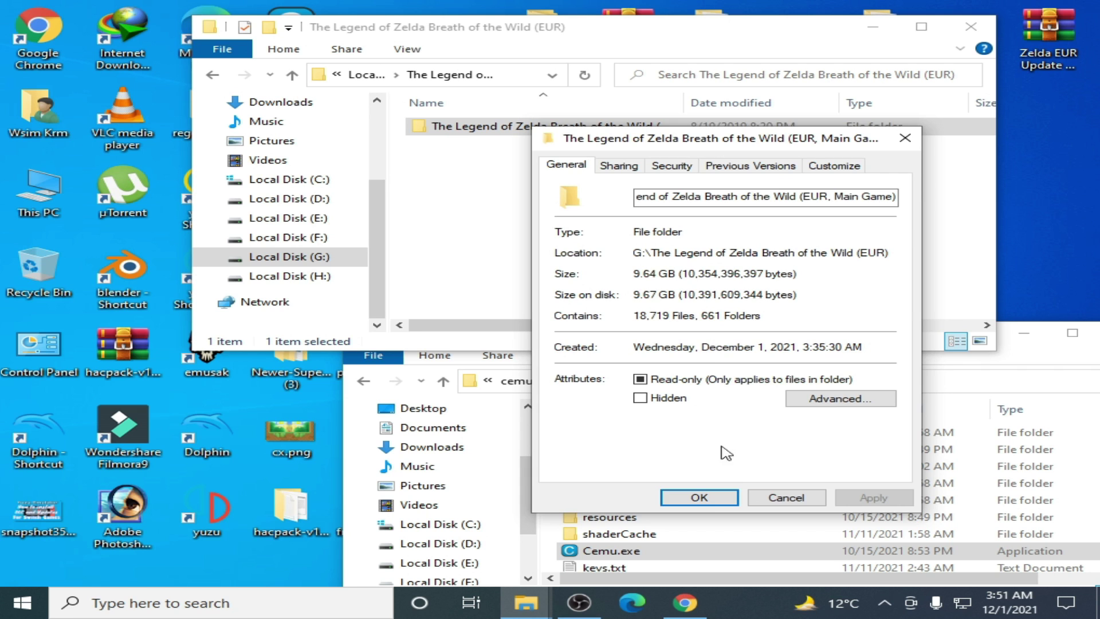
click(699, 498)
double_click(504, 126)
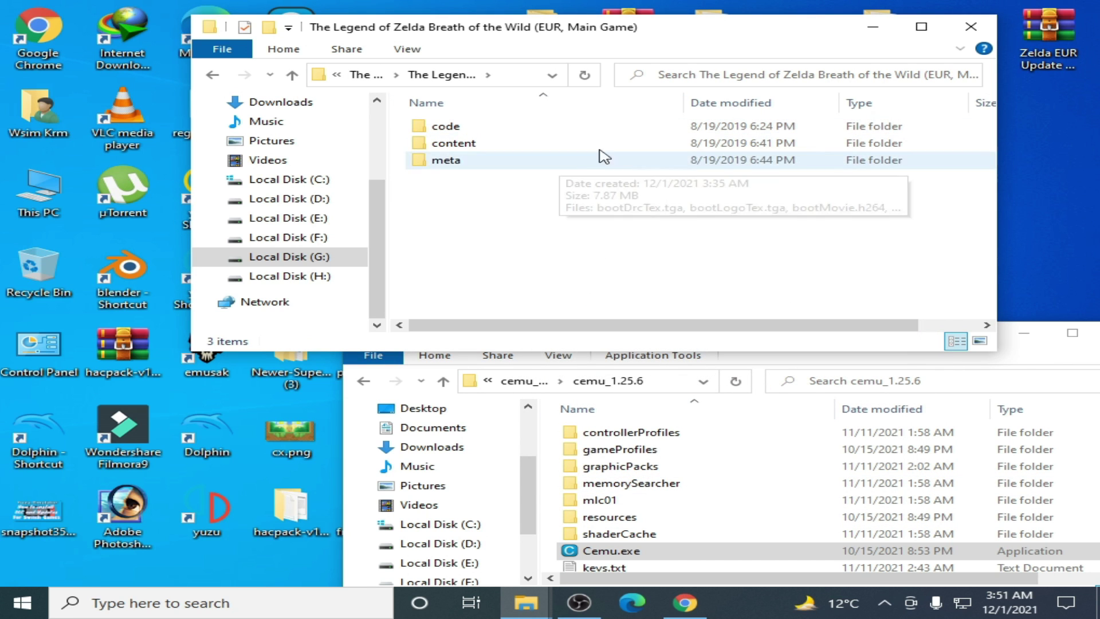
drag(739, 34, 570, 57)
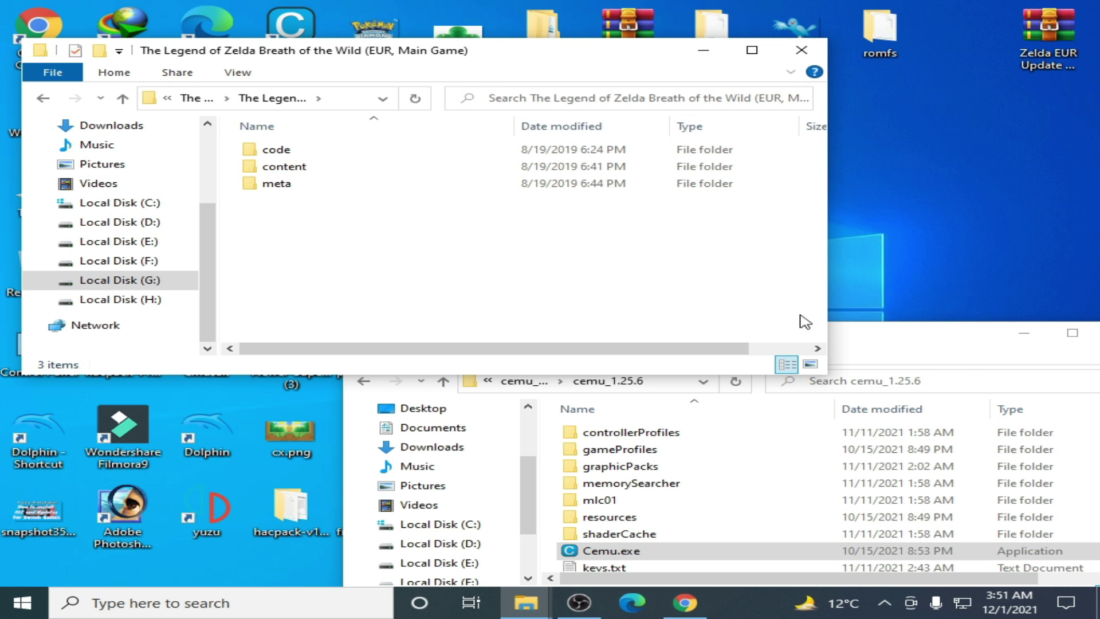
Step: Extract Zelda EUR Update v208.7z into a 'Zelda EUR Update v208' folder
drag(931, 343, 653, 330)
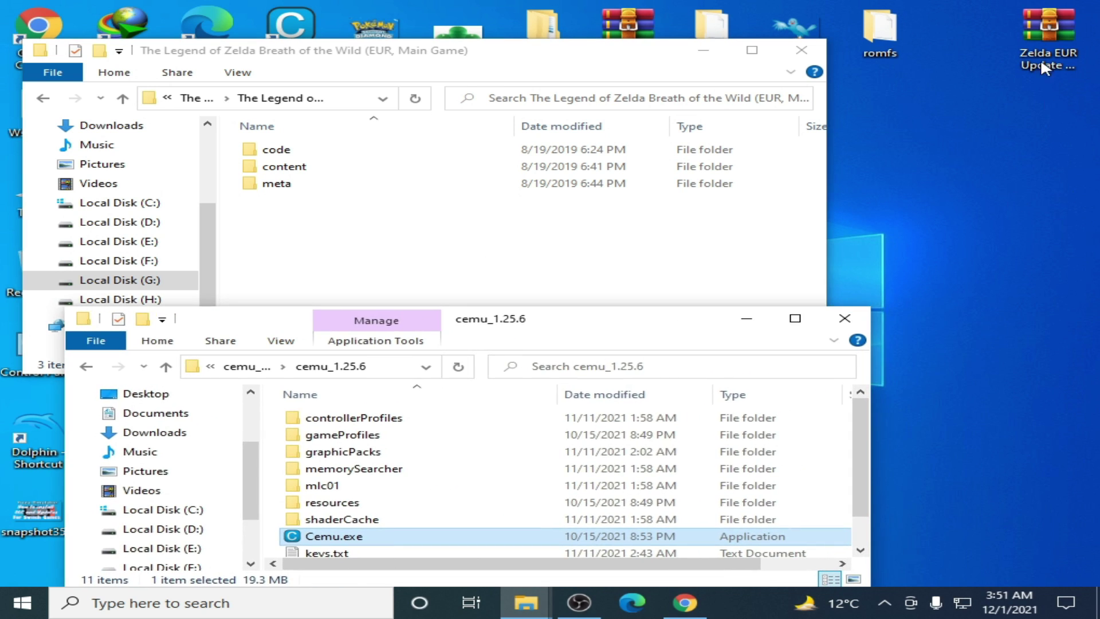
drag(1040, 25, 1009, 228)
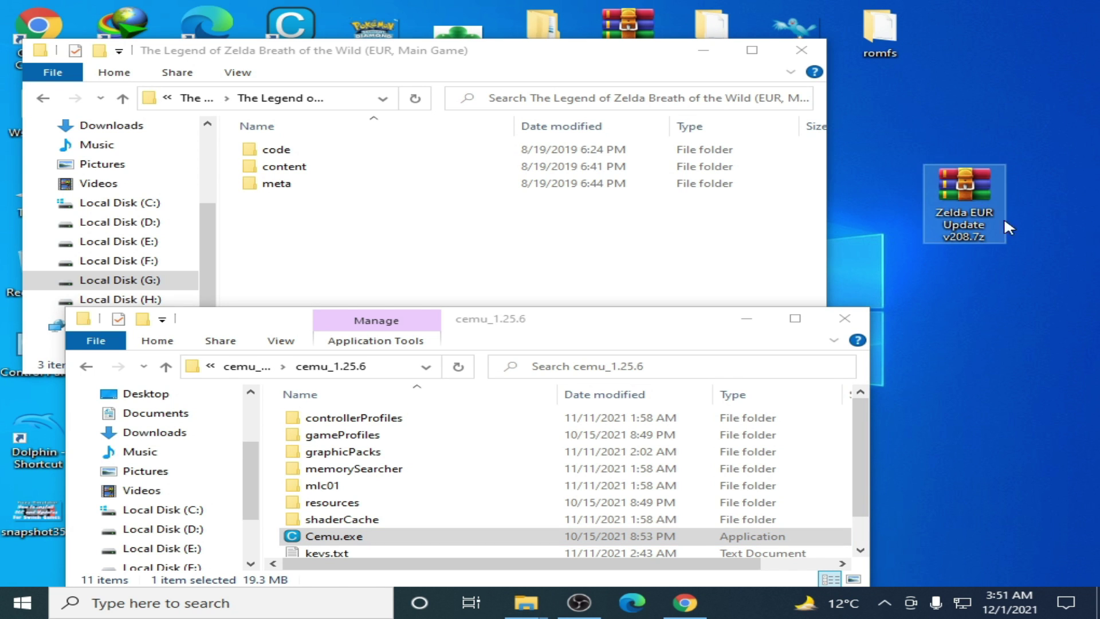
right_click(958, 185)
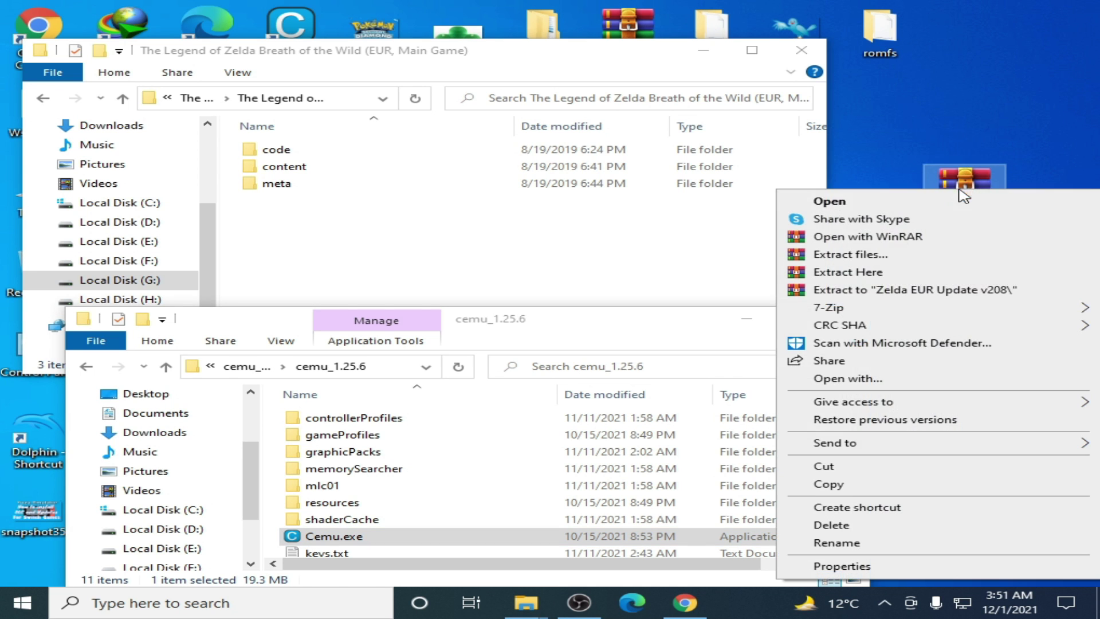
click(863, 290)
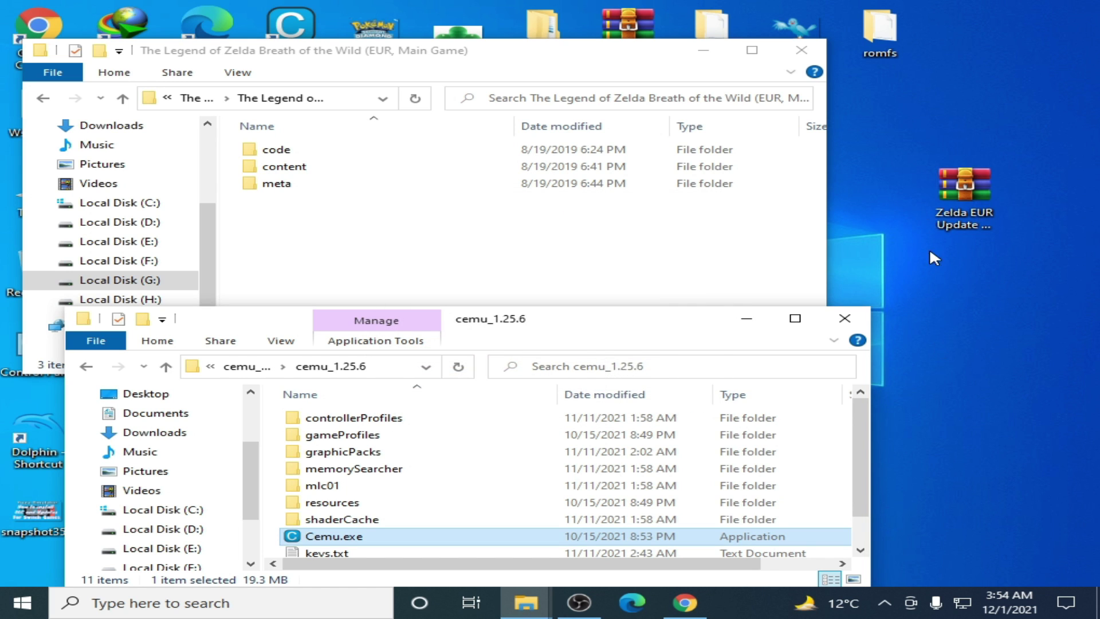
Step: Uncover and select the extracted folder on the desktop, then return to the EUR folder
drag(577, 319, 829, 317)
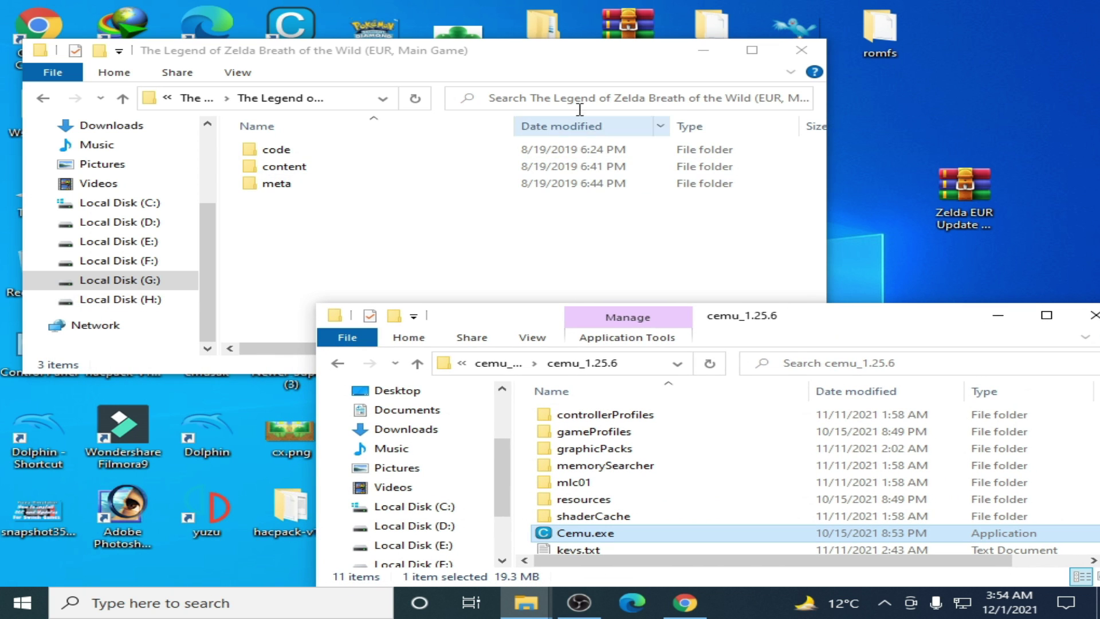
drag(560, 61, 1052, 91)
drag(486, 318, 731, 390)
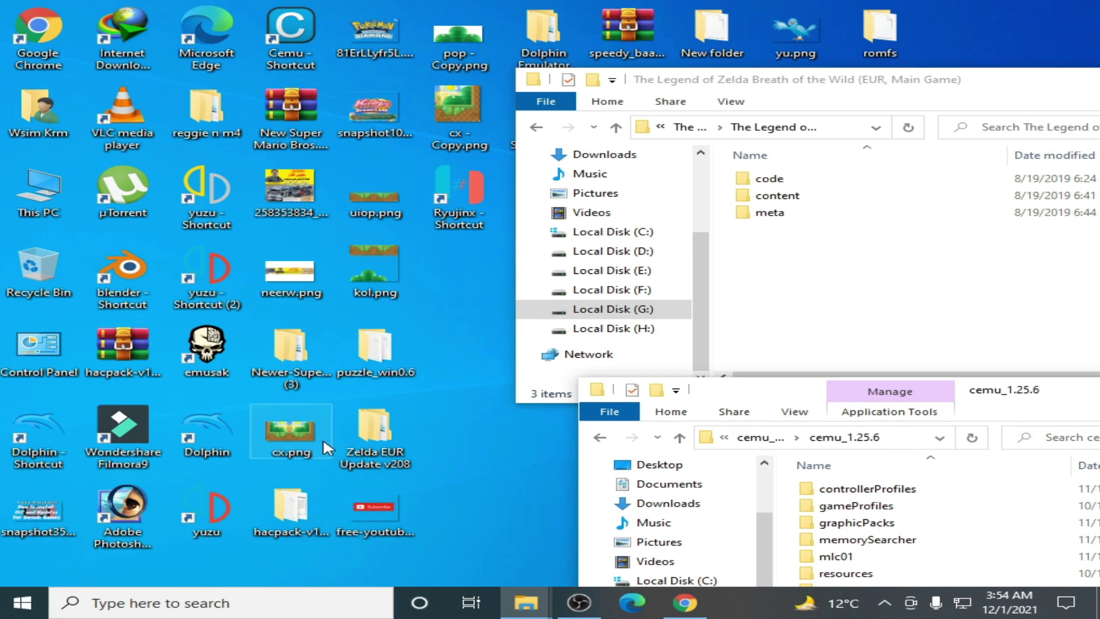
click(371, 442)
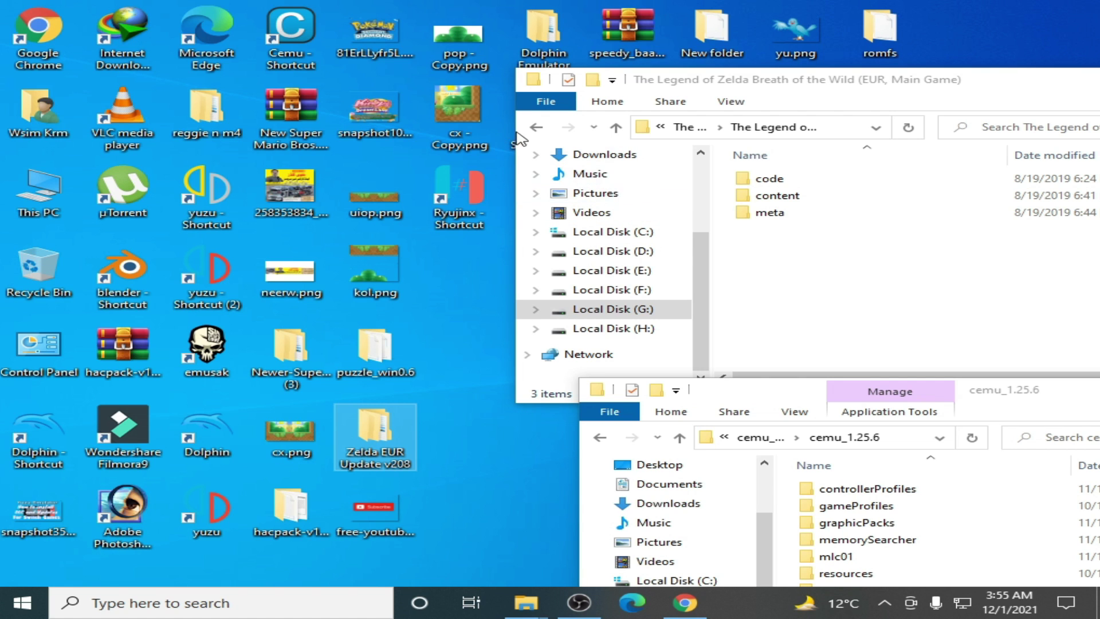
click(536, 127)
Step: Go back to Local Disk (G:) and select the Breath of the Wild game folder
drag(958, 78, 665, 80)
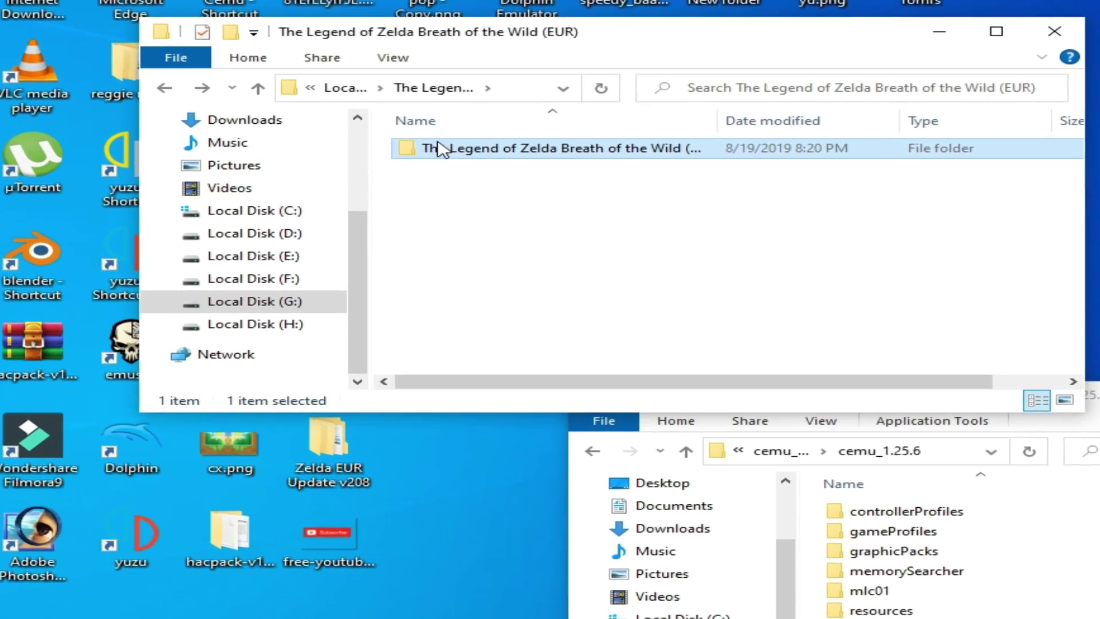
click(229, 125)
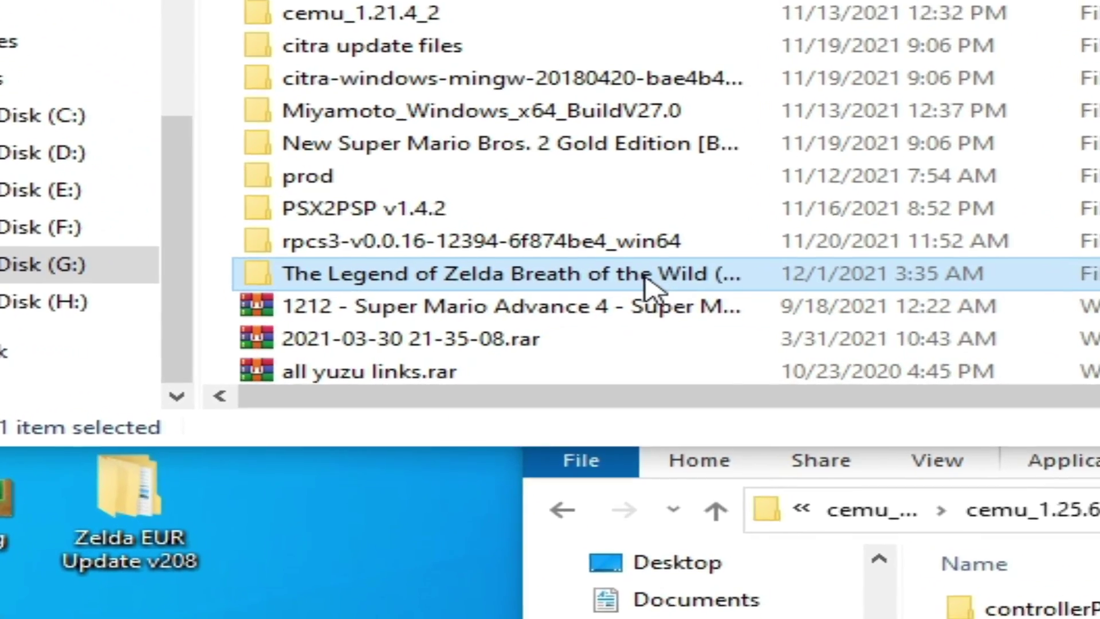
click(650, 299)
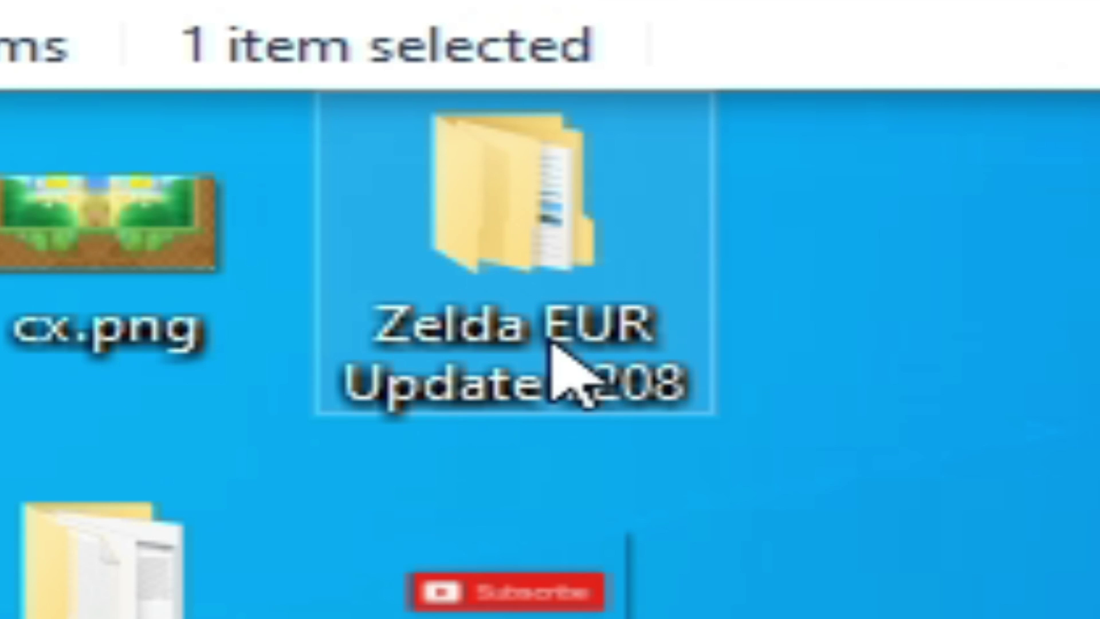
mouse_move(399, 461)
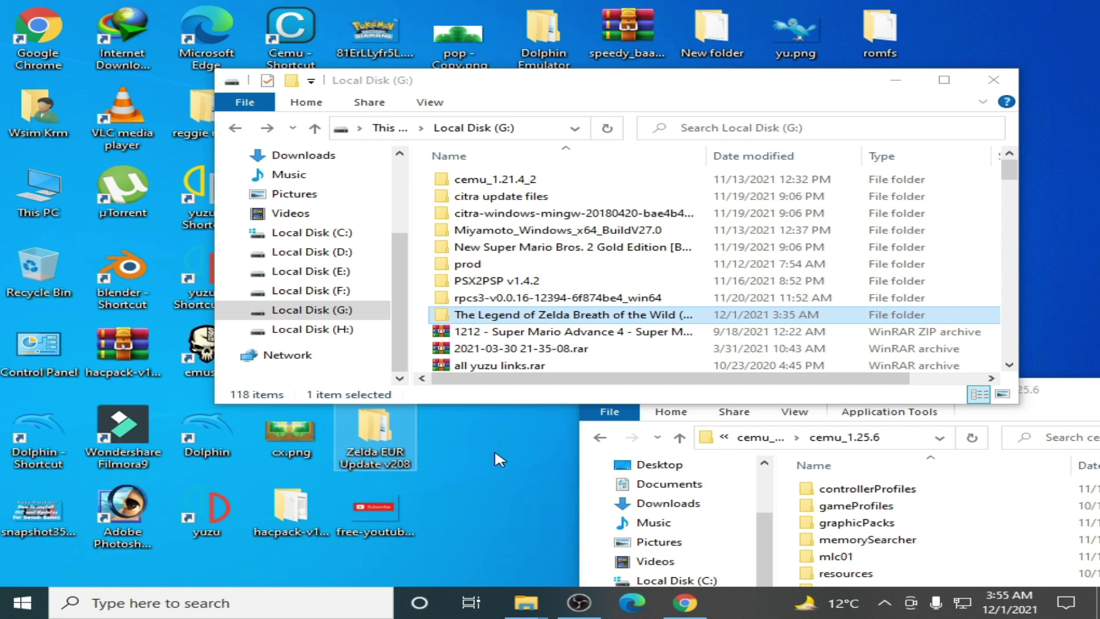
mouse_move(377, 457)
Step: Reopen the EUR Main Game folder and open the Zelda EUR Update v208 folder beside it
double_click(594, 317)
double_click(577, 184)
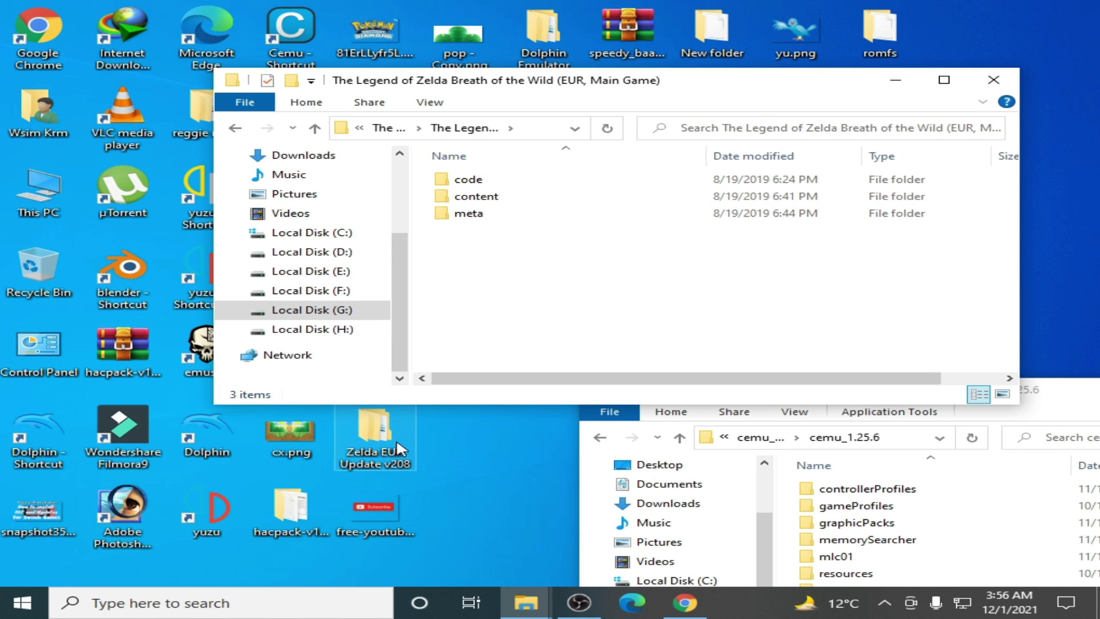
double_click(374, 438)
drag(533, 106, 609, 281)
Step: Copy the code, content and meta folders from Update v208
double_click(667, 360)
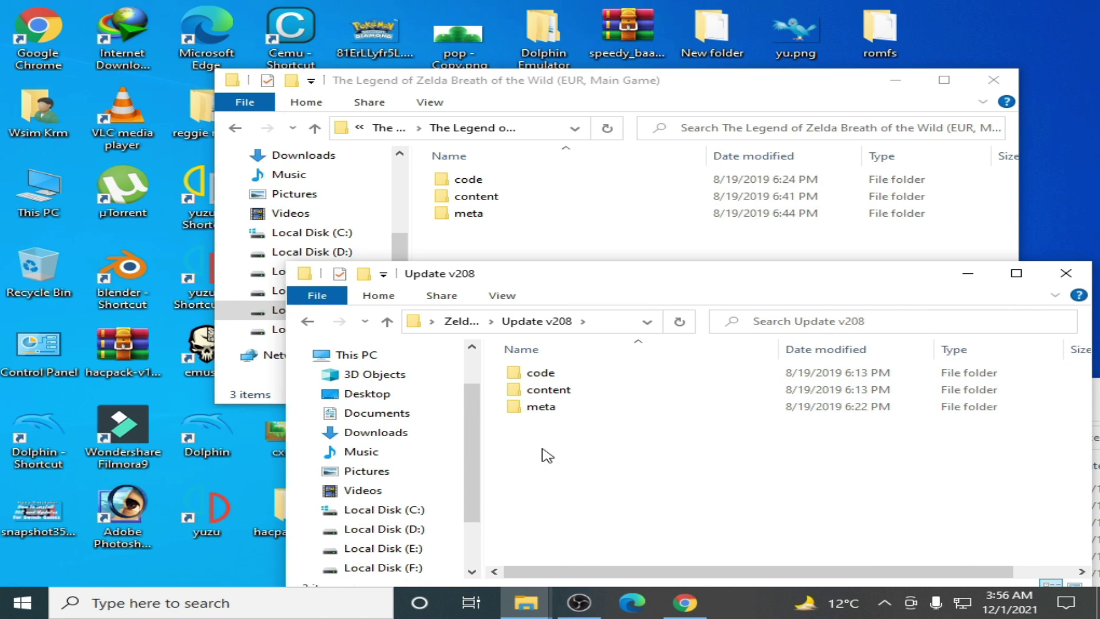
drag(534, 424, 571, 379)
right_click(571, 380)
click(623, 475)
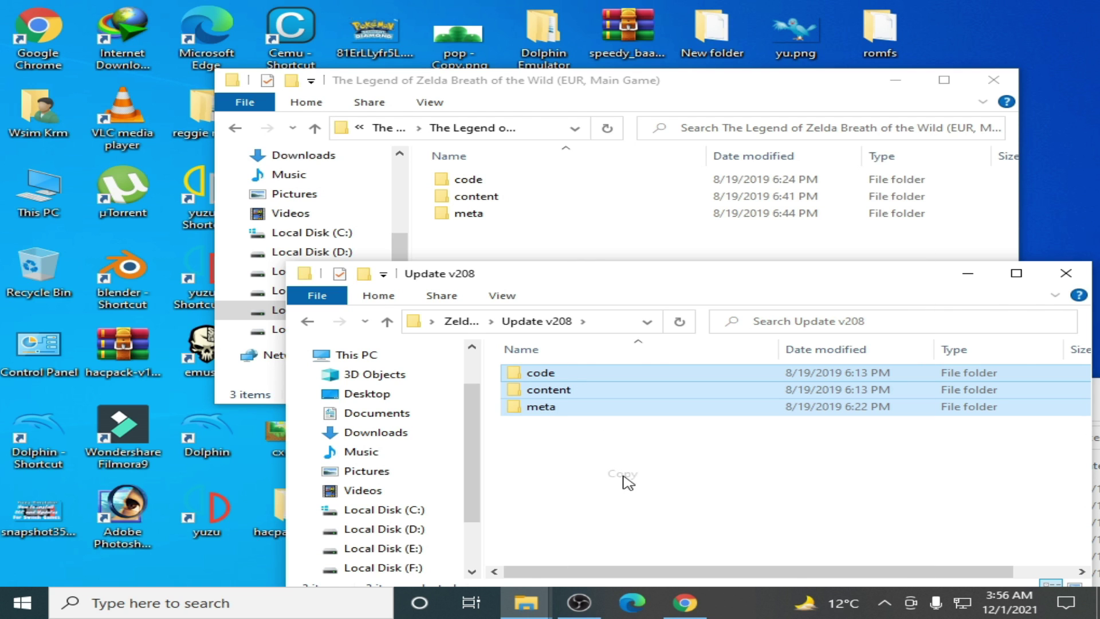
Step: Paste them into Main Game, replacing the files in the destination
click(528, 261)
right_click(498, 264)
click(537, 373)
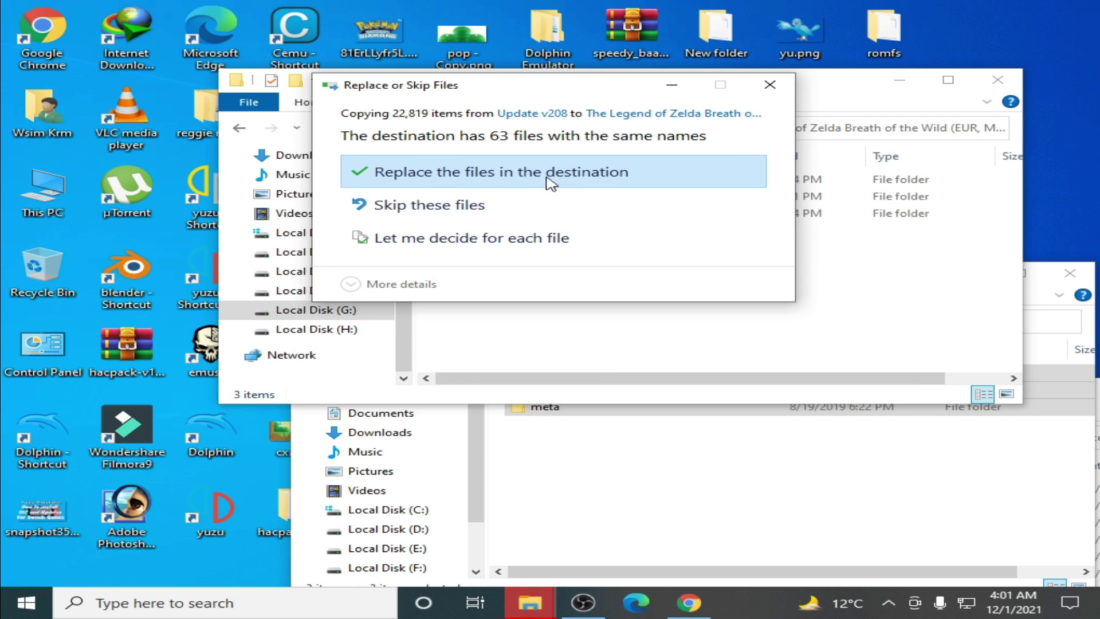
click(499, 174)
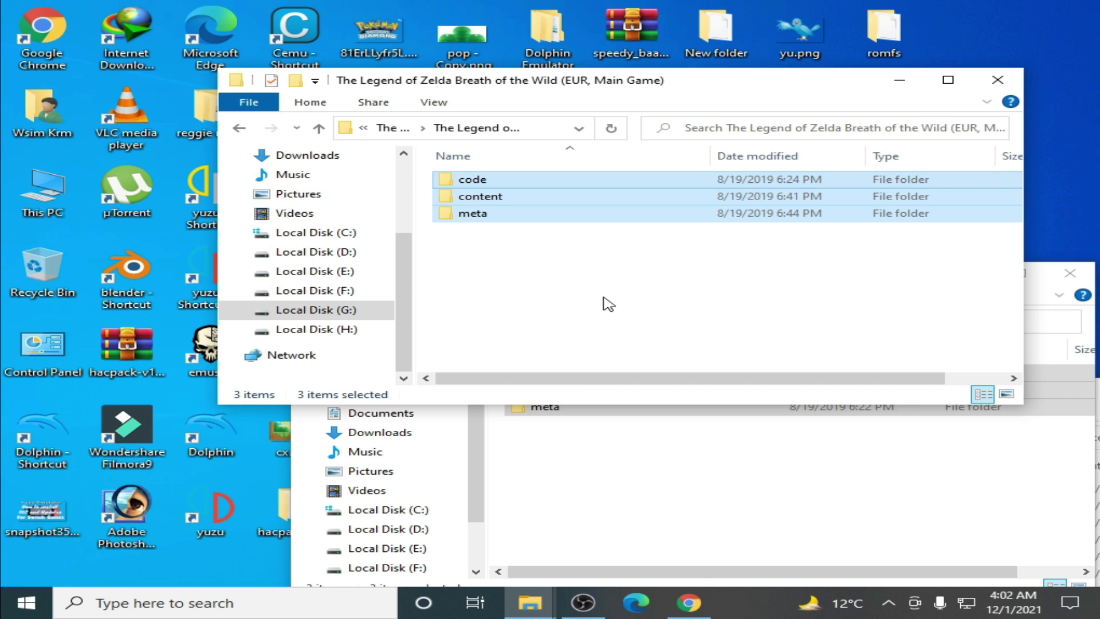
Step: Rearrange the Update v208 window and bring the cemu_1.25.6 window to the front
click(669, 530)
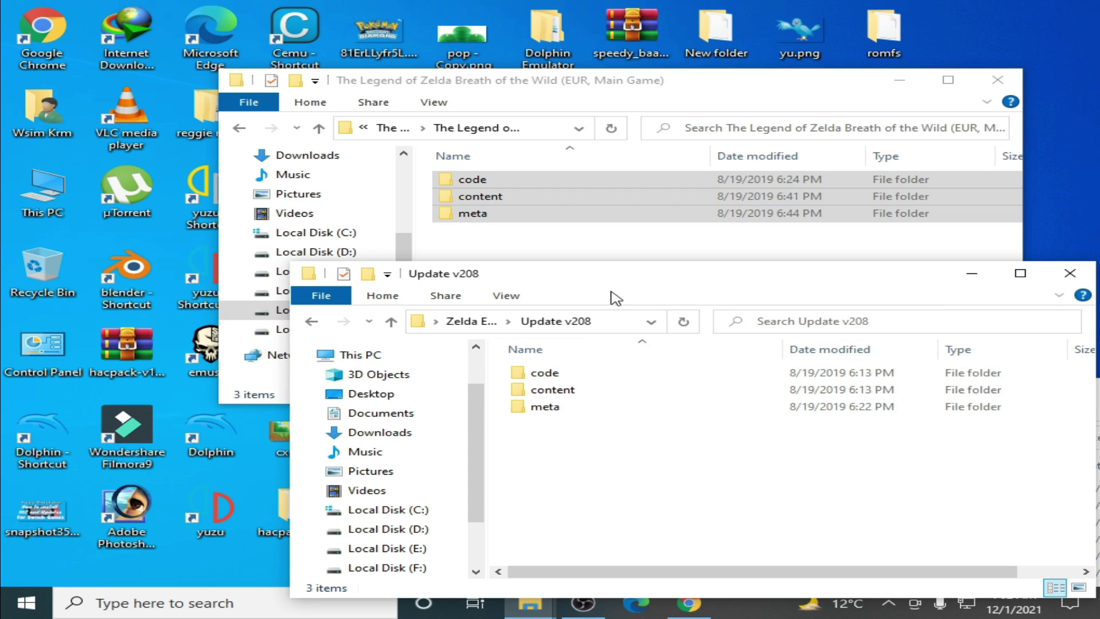
drag(639, 284, 533, 175)
click(1086, 392)
drag(1086, 393, 732, 223)
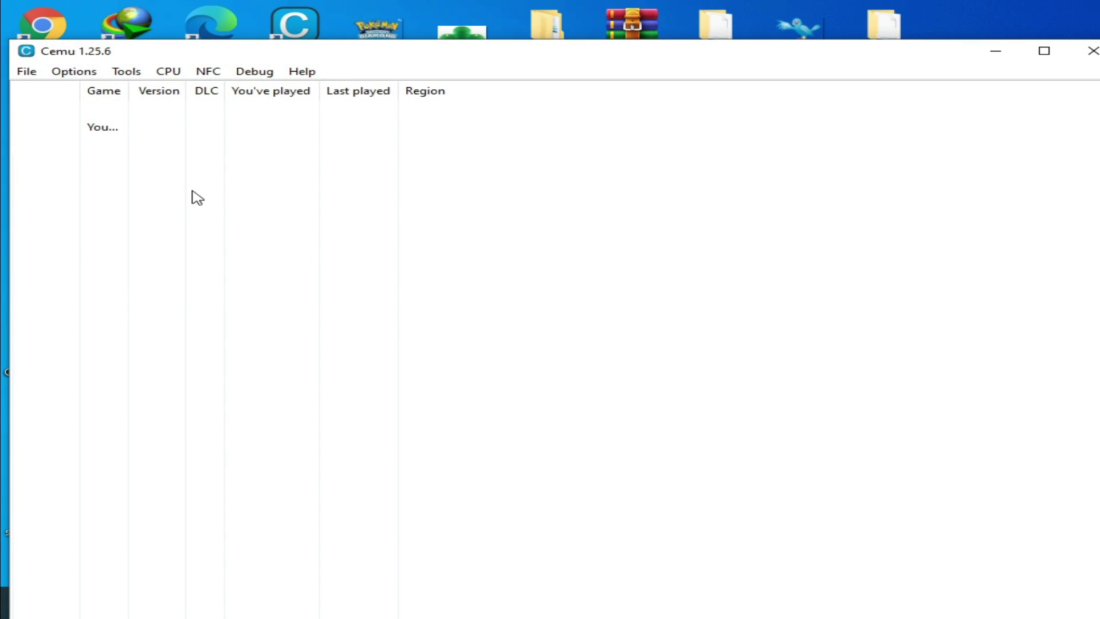
Step: In General settings, set the MLC path to H:\cemu_1.25.6\cemu_1.25.6\mlc01
click(71, 70)
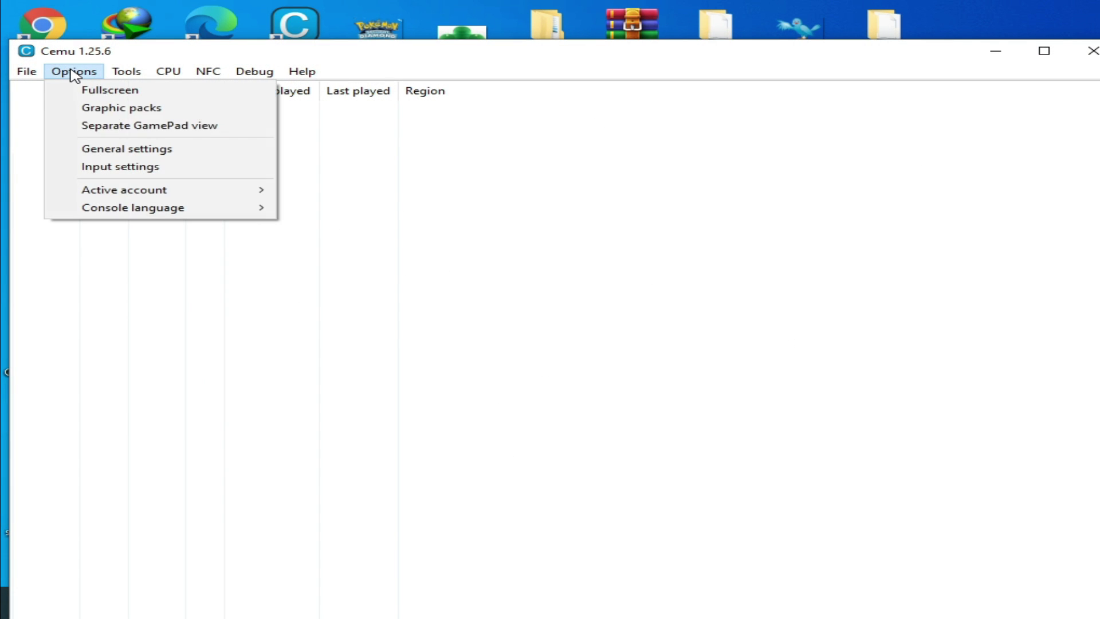
click(135, 150)
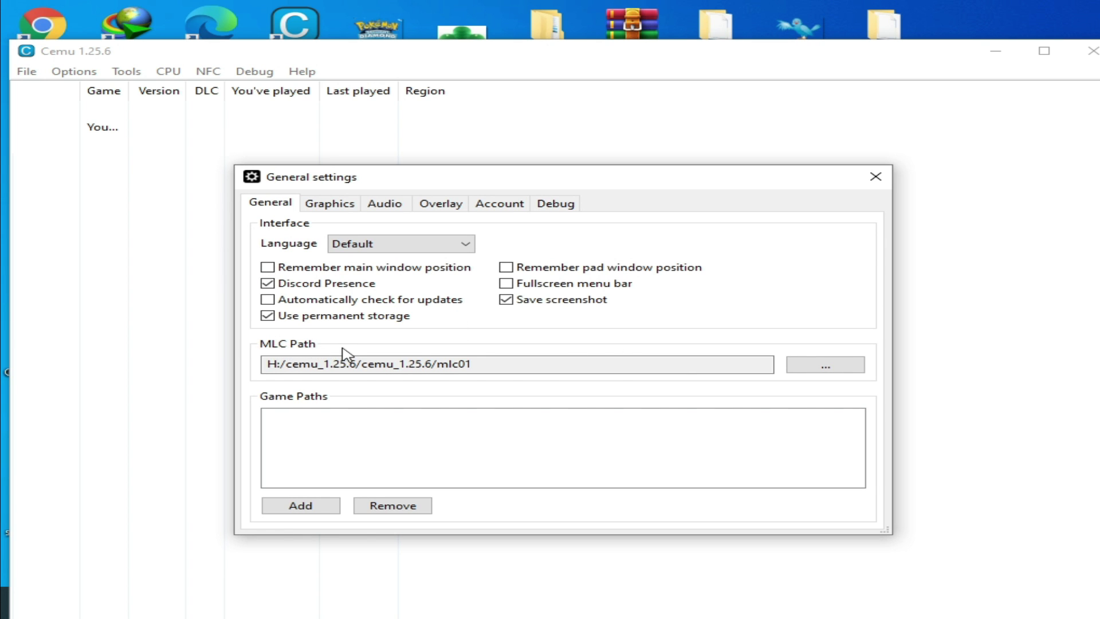
click(825, 365)
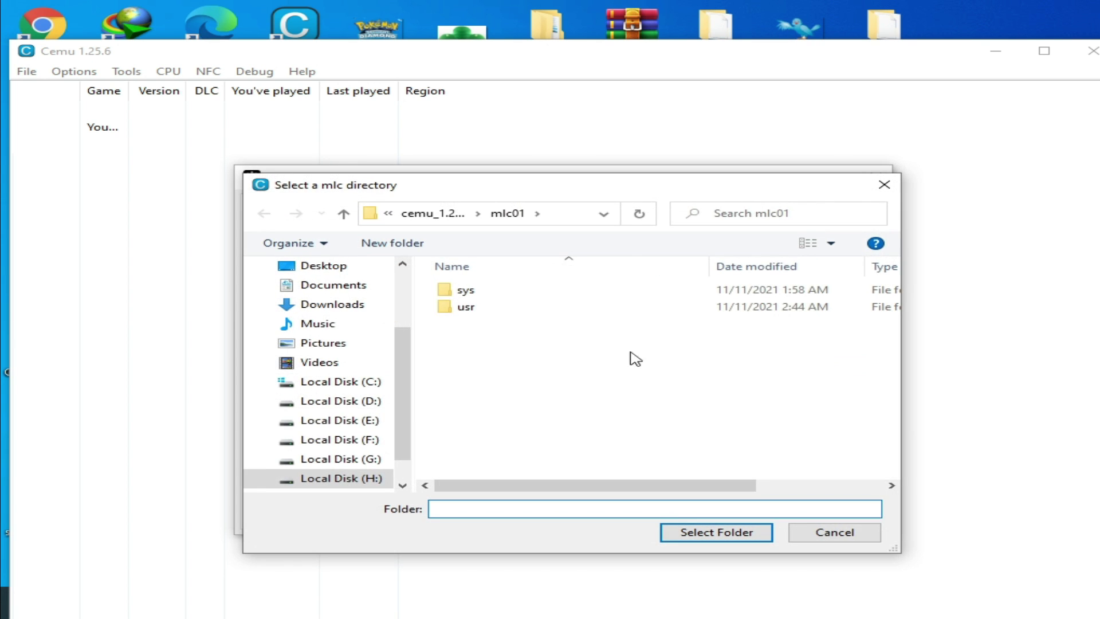
scroll(405, 418, down, 1)
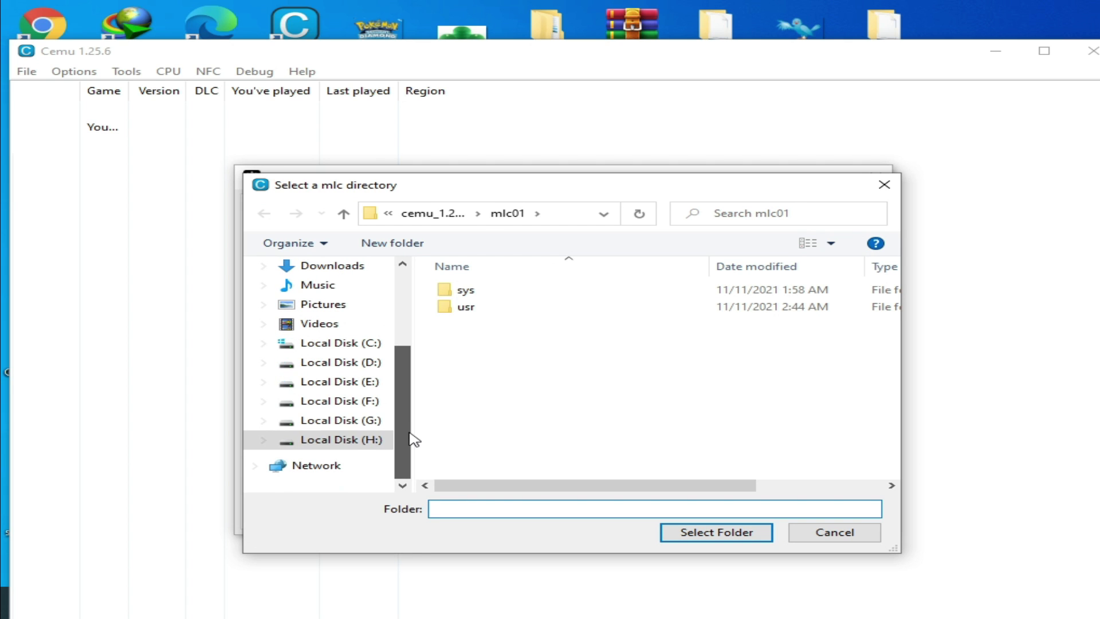
click(338, 420)
click(339, 439)
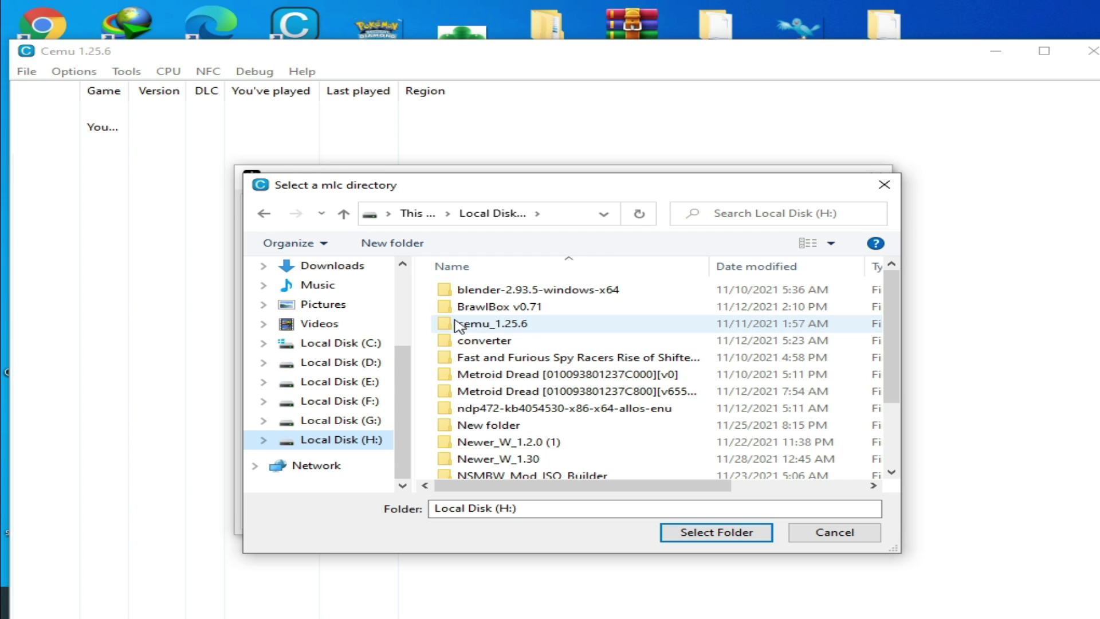
double_click(524, 326)
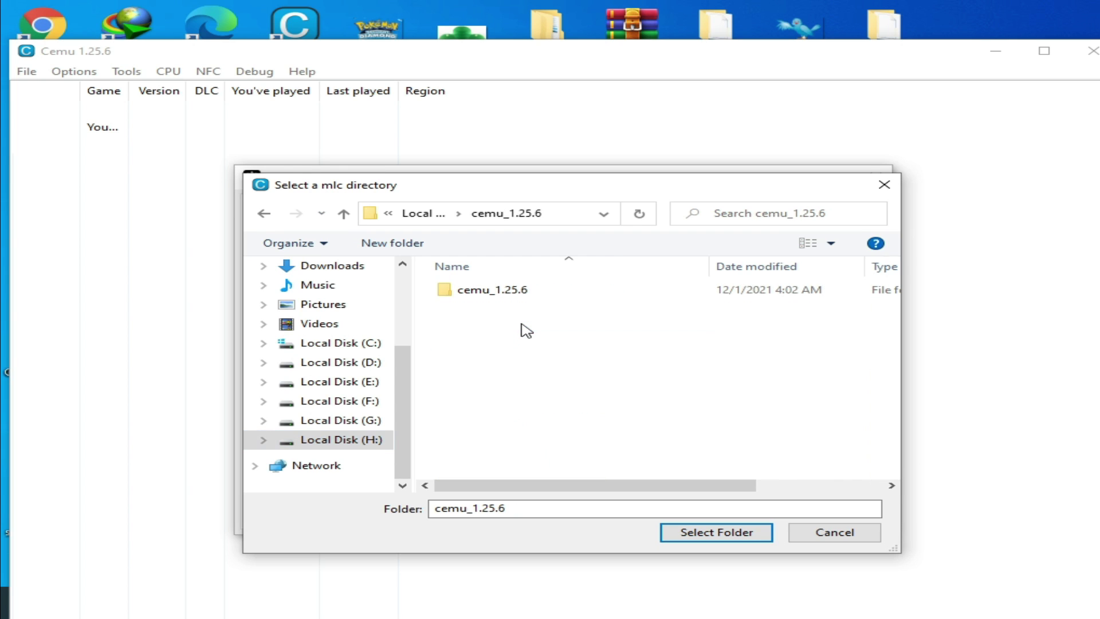
double_click(519, 298)
click(474, 359)
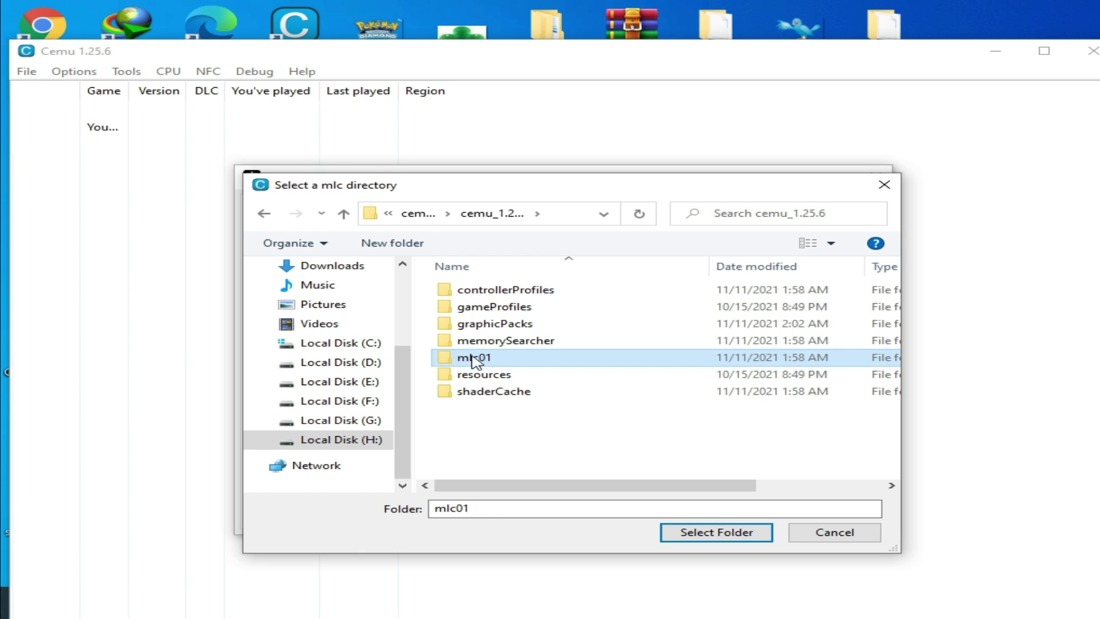
click(691, 533)
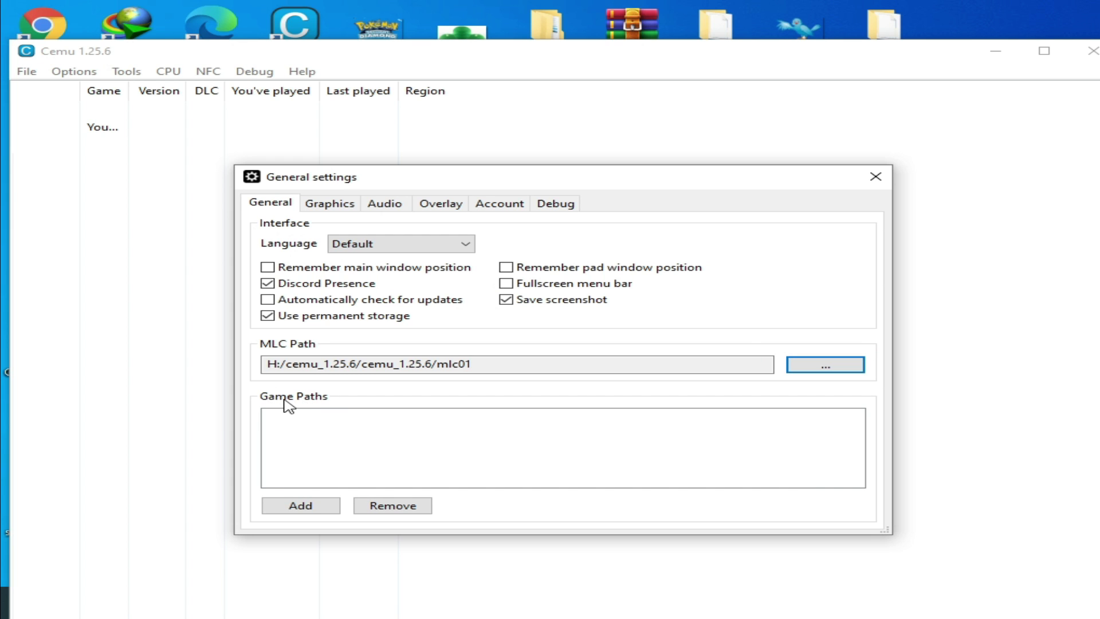
Step: Add the Breath of the Wild (EUR) Main Game folder on G: as a game path
click(314, 509)
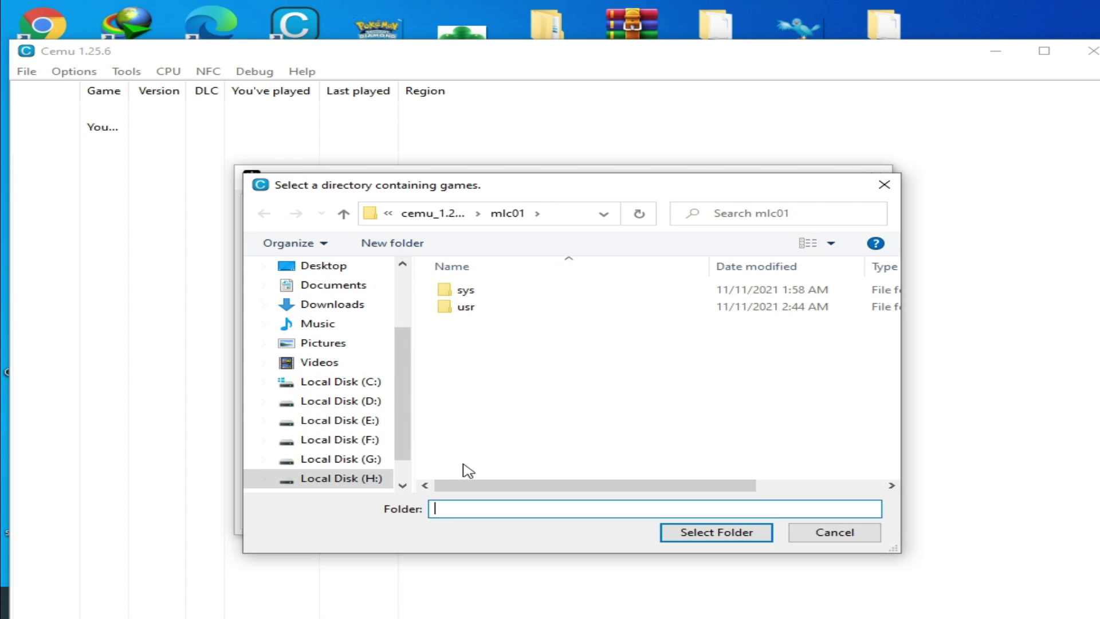
click(363, 479)
click(354, 460)
double_click(565, 432)
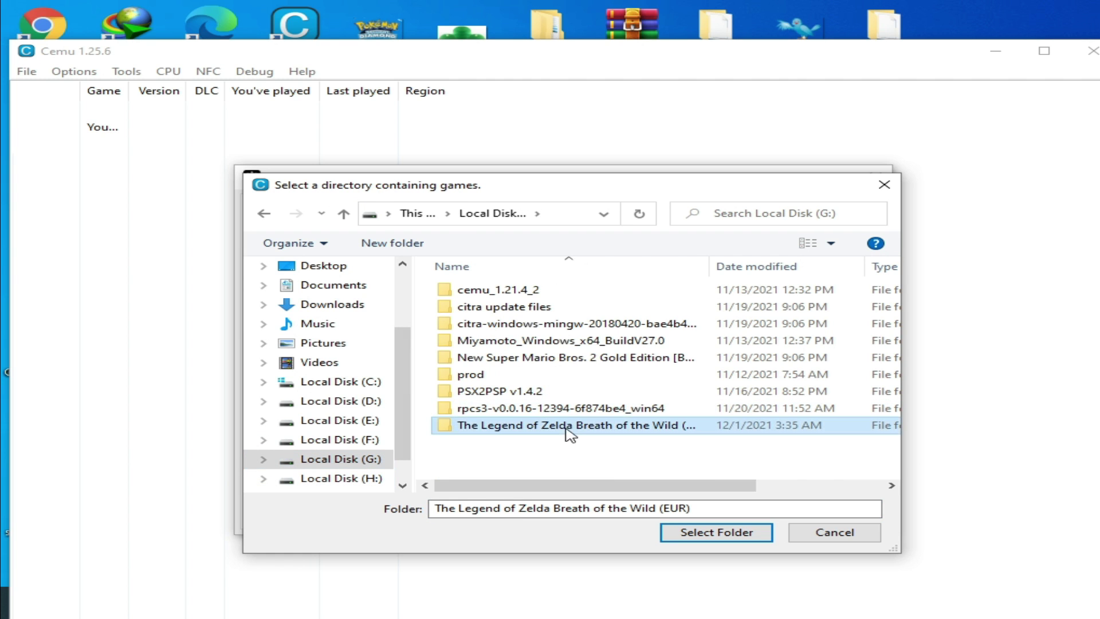
double_click(563, 294)
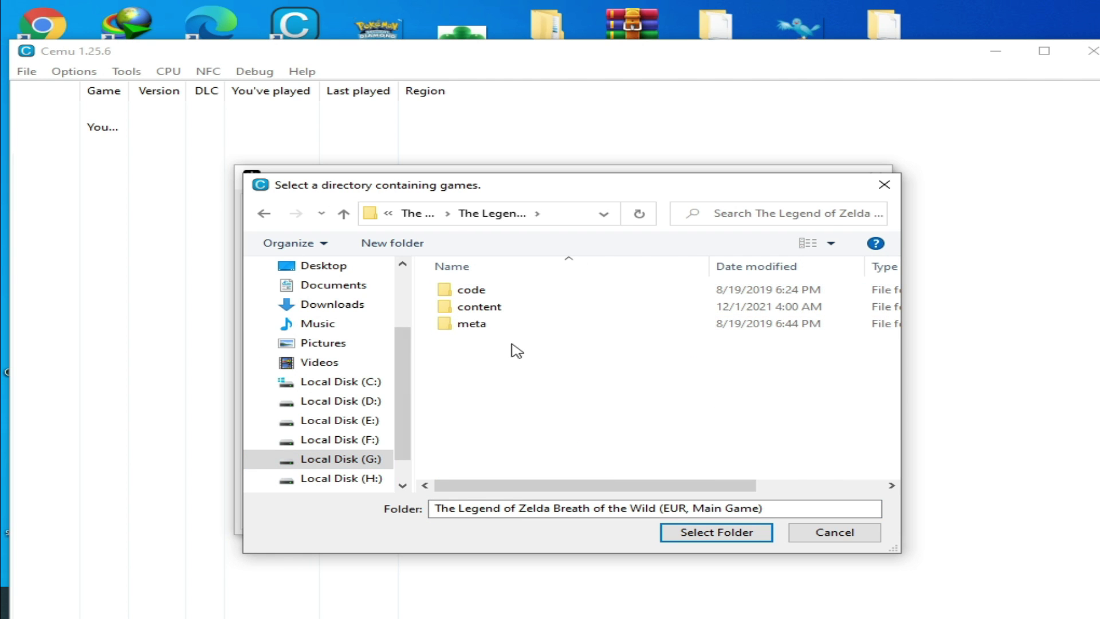
click(265, 214)
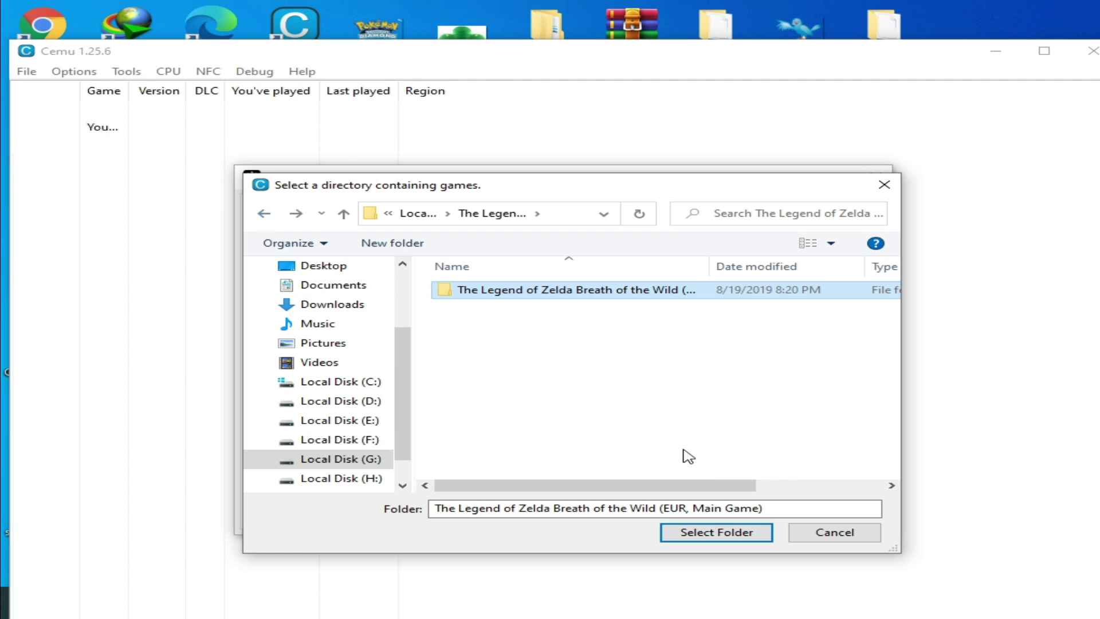
click(706, 532)
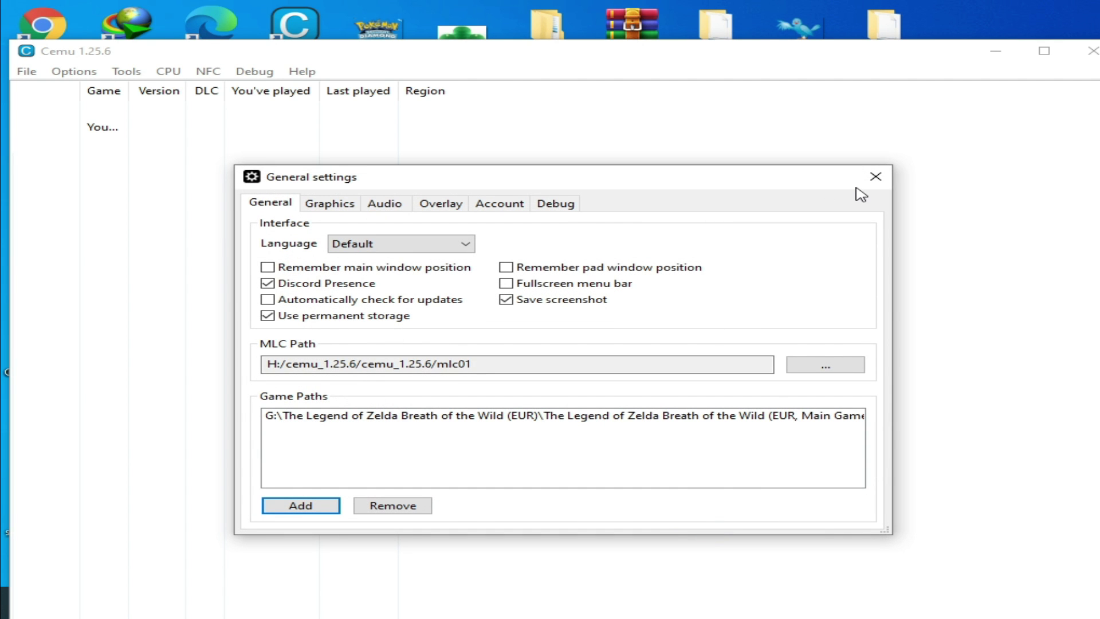
click(876, 177)
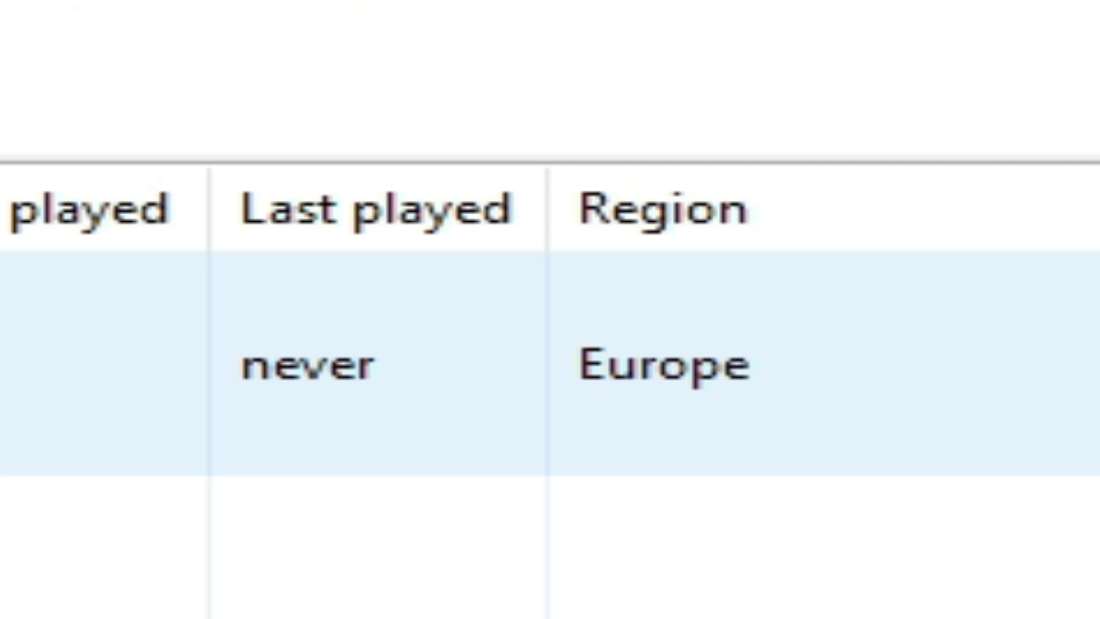
Step: Select the Breath of the Wild entry in the game list
click(682, 378)
mouse_move(634, 376)
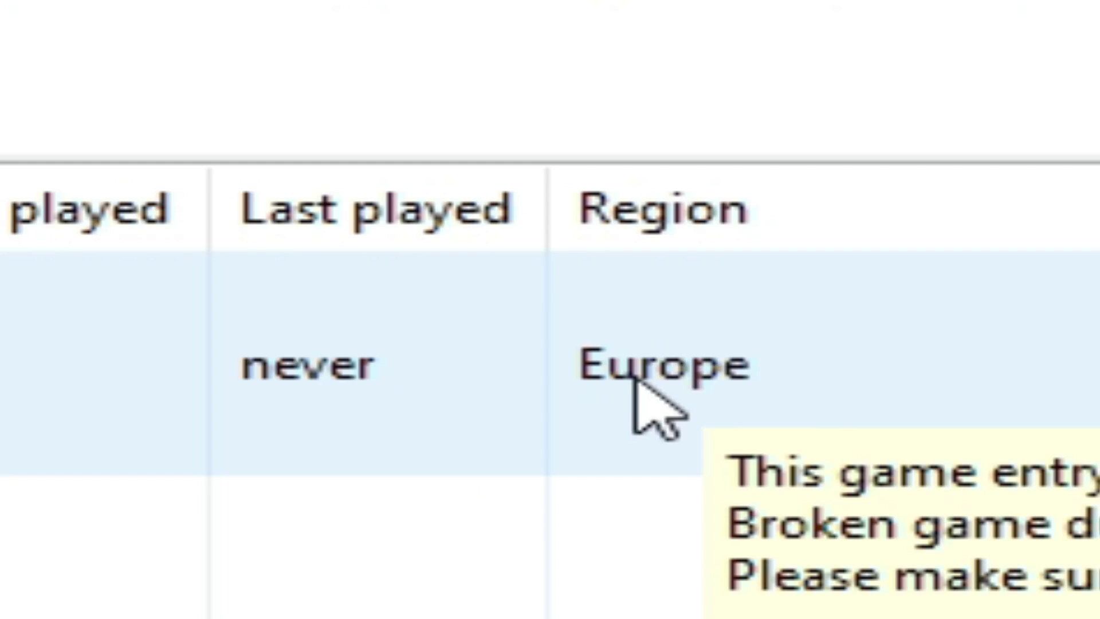
click(616, 333)
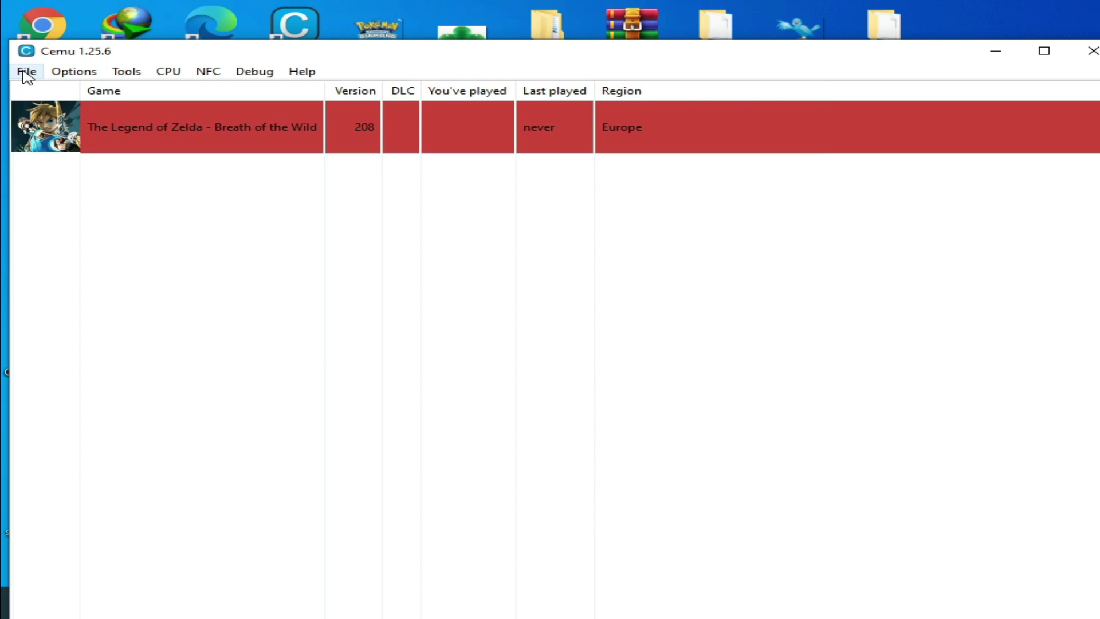
Step: Install the update from Desktop\Zelda EUR Update v208\Update v208\meta\meta.xml
click(26, 71)
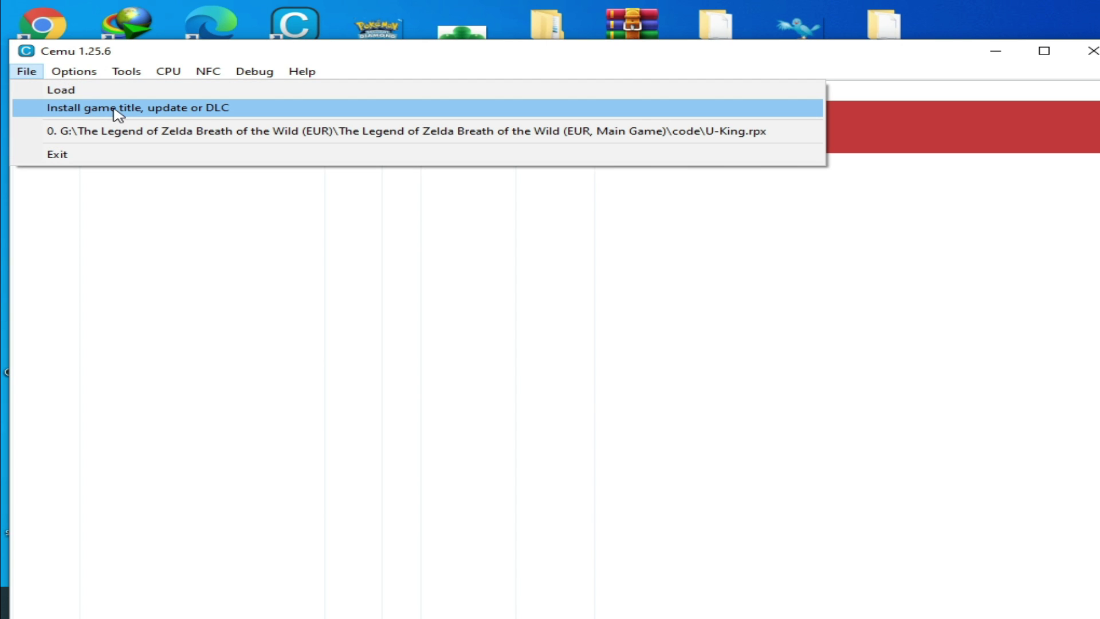
click(152, 110)
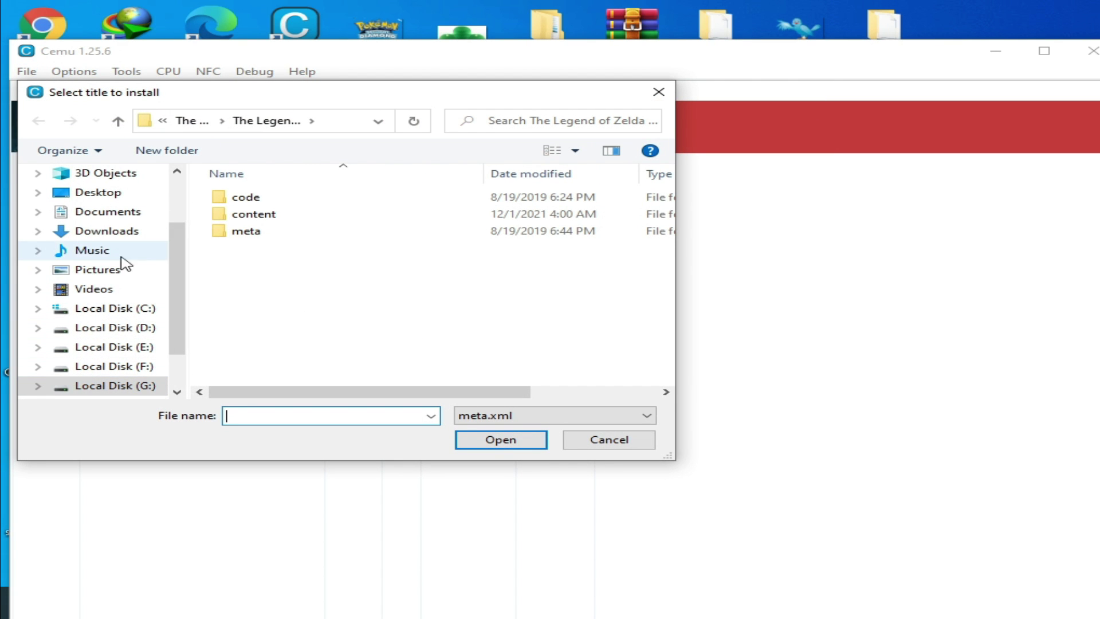
click(96, 195)
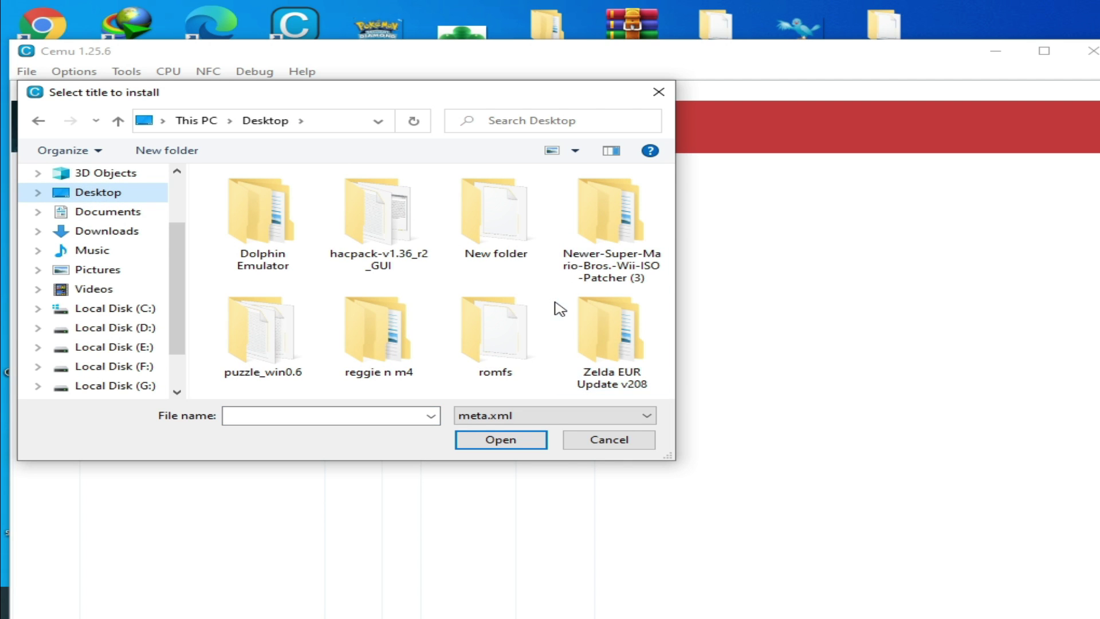
click(608, 348)
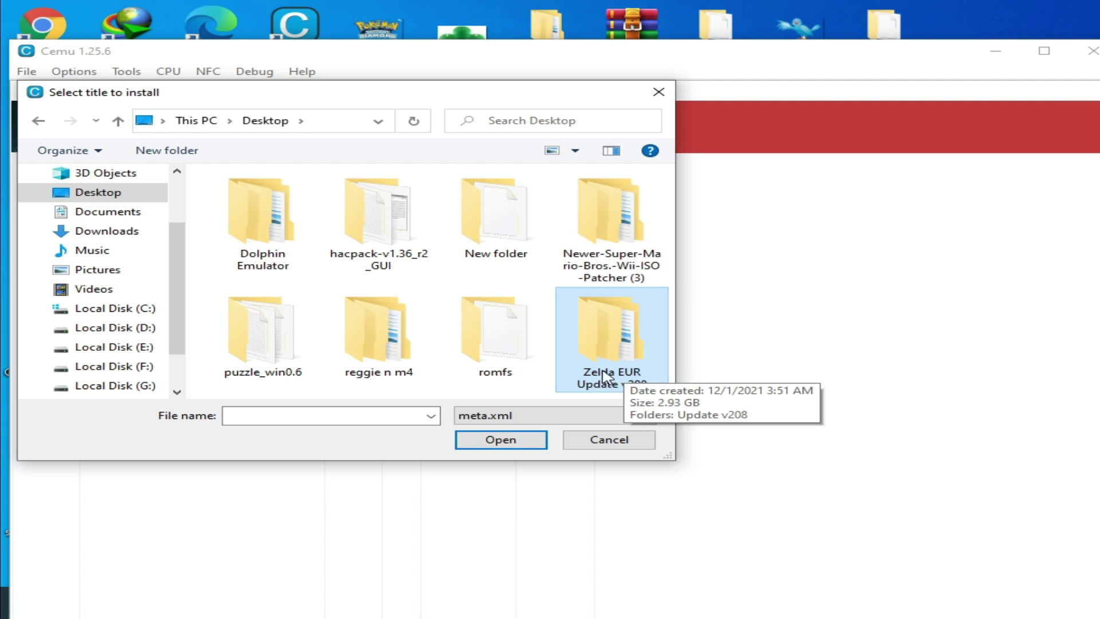
double_click(606, 377)
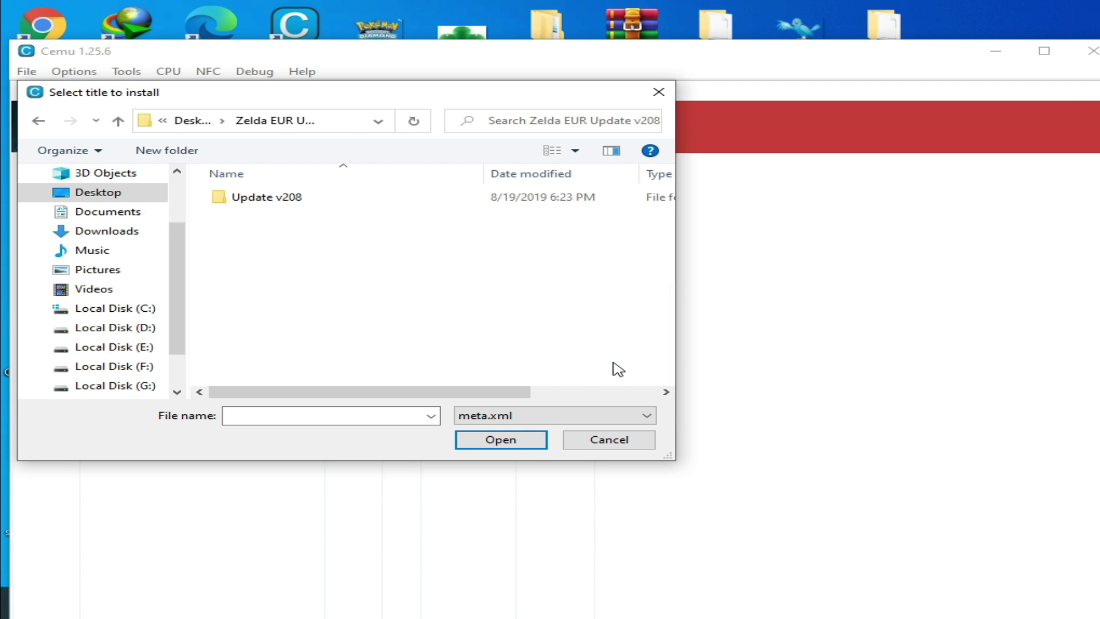
double_click(269, 201)
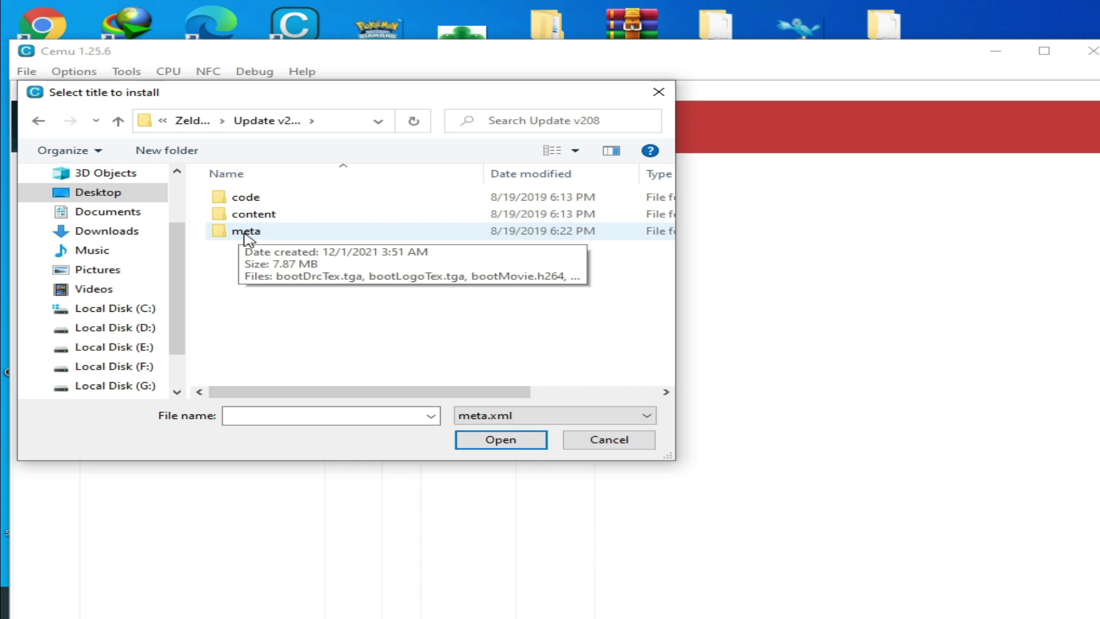
double_click(247, 231)
click(273, 199)
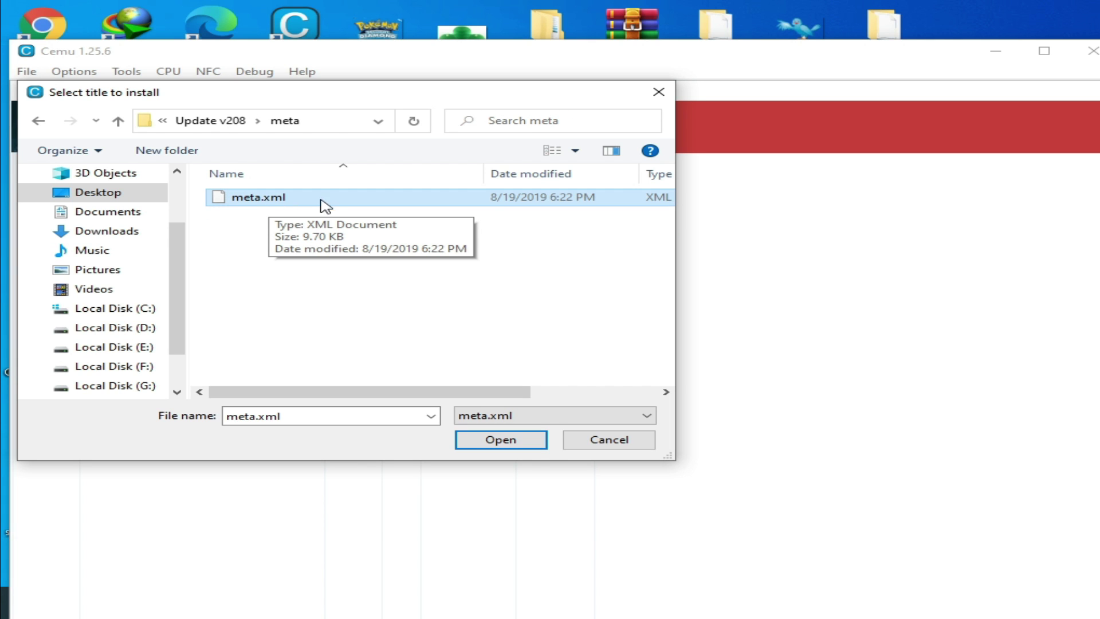
double_click(278, 199)
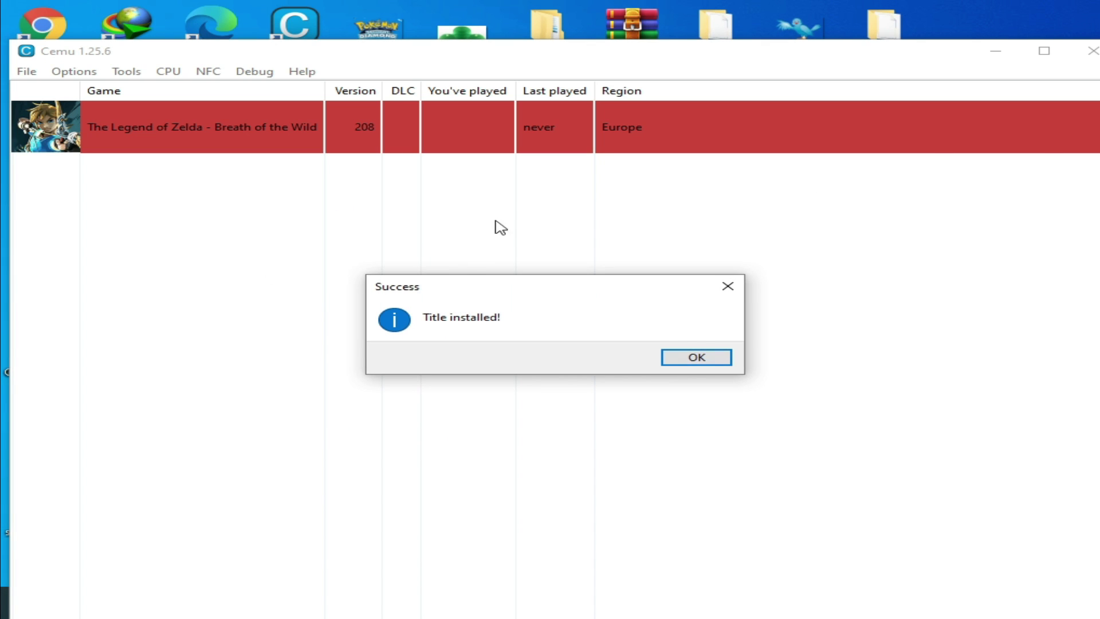
Step: Acknowledge the 'Title installed!' message with OK
click(677, 363)
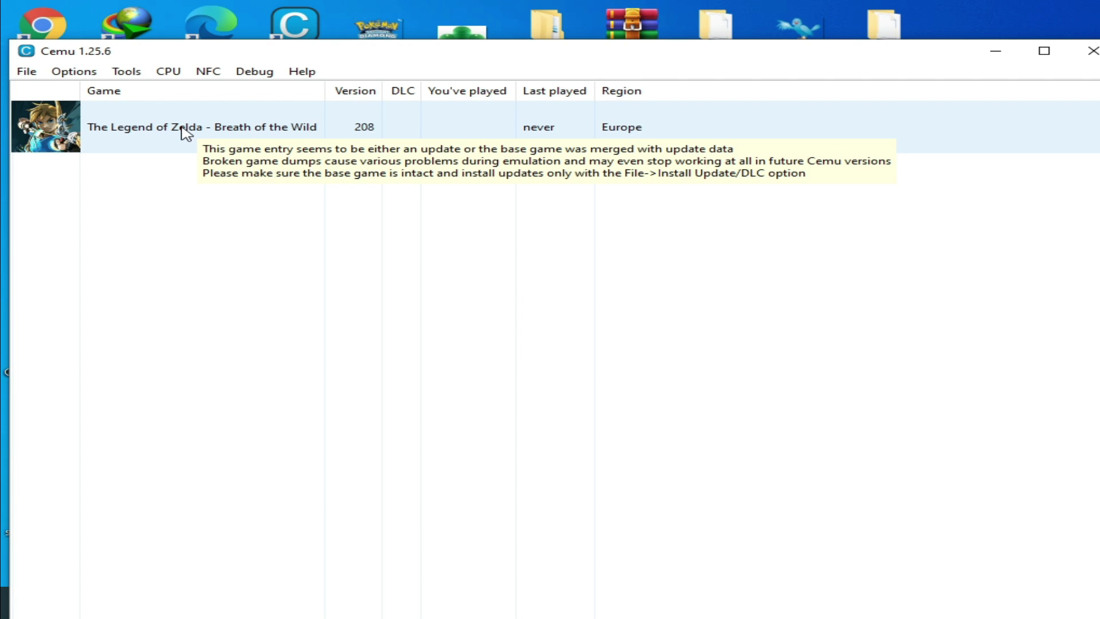
Step: Launch Breath of the Wild [EU v208], then shrink and reposition the Cemu window
double_click(186, 133)
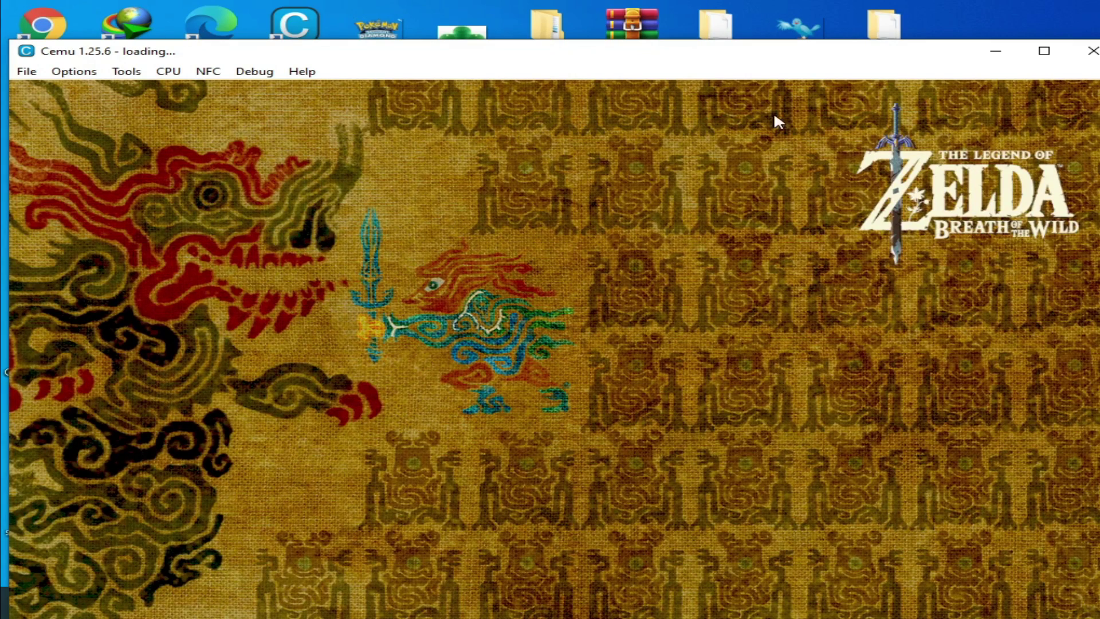
drag(849, 40, 847, 78)
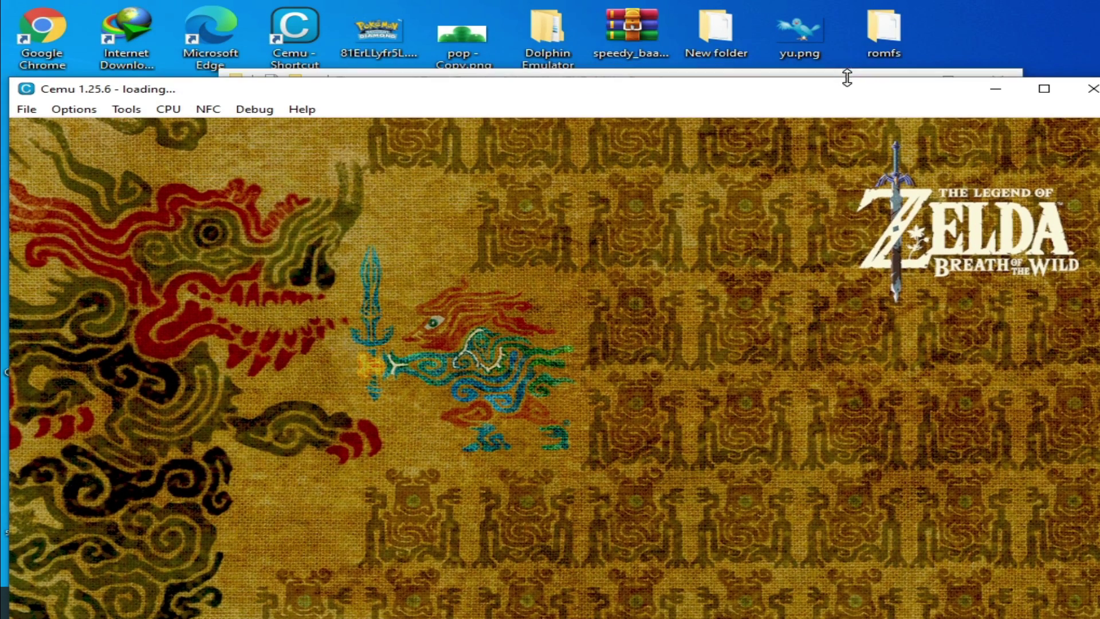
drag(8, 289, 144, 288)
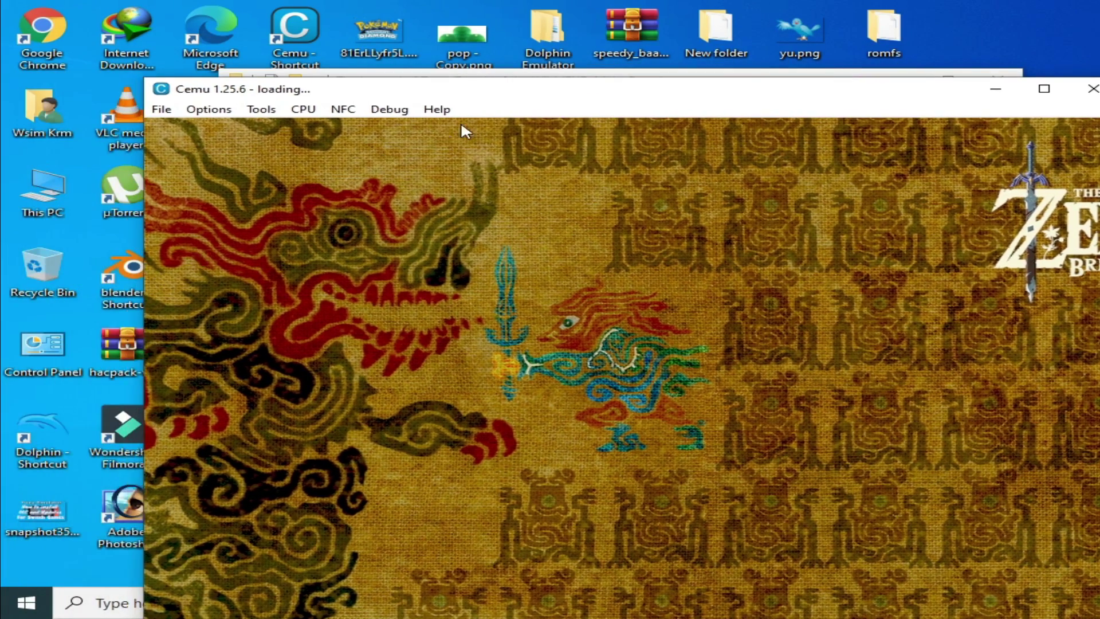
drag(510, 99, 449, 49)
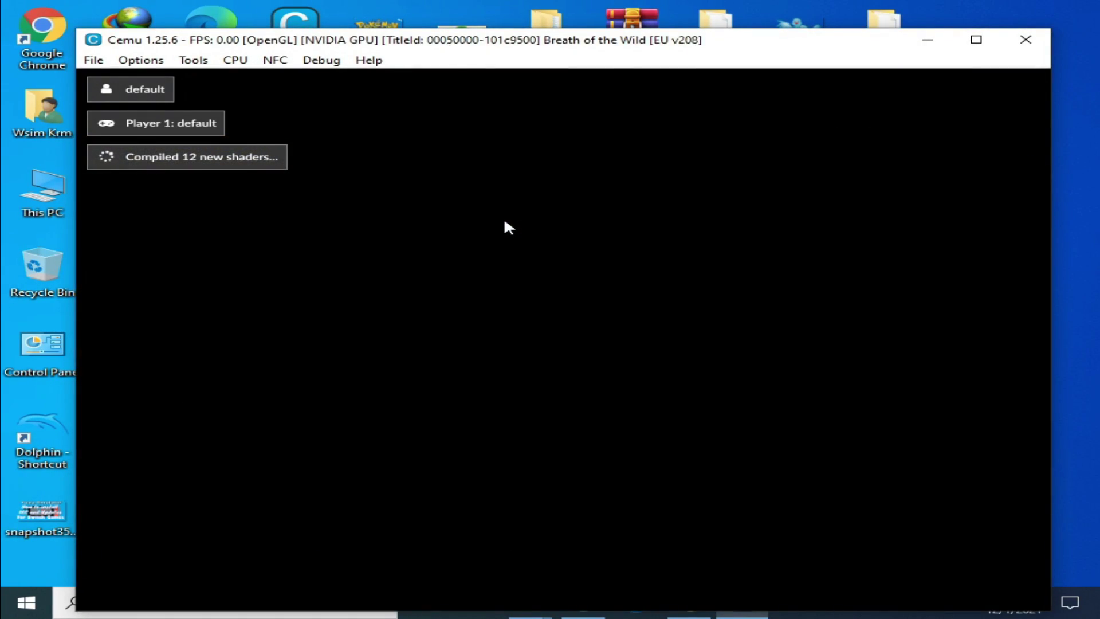